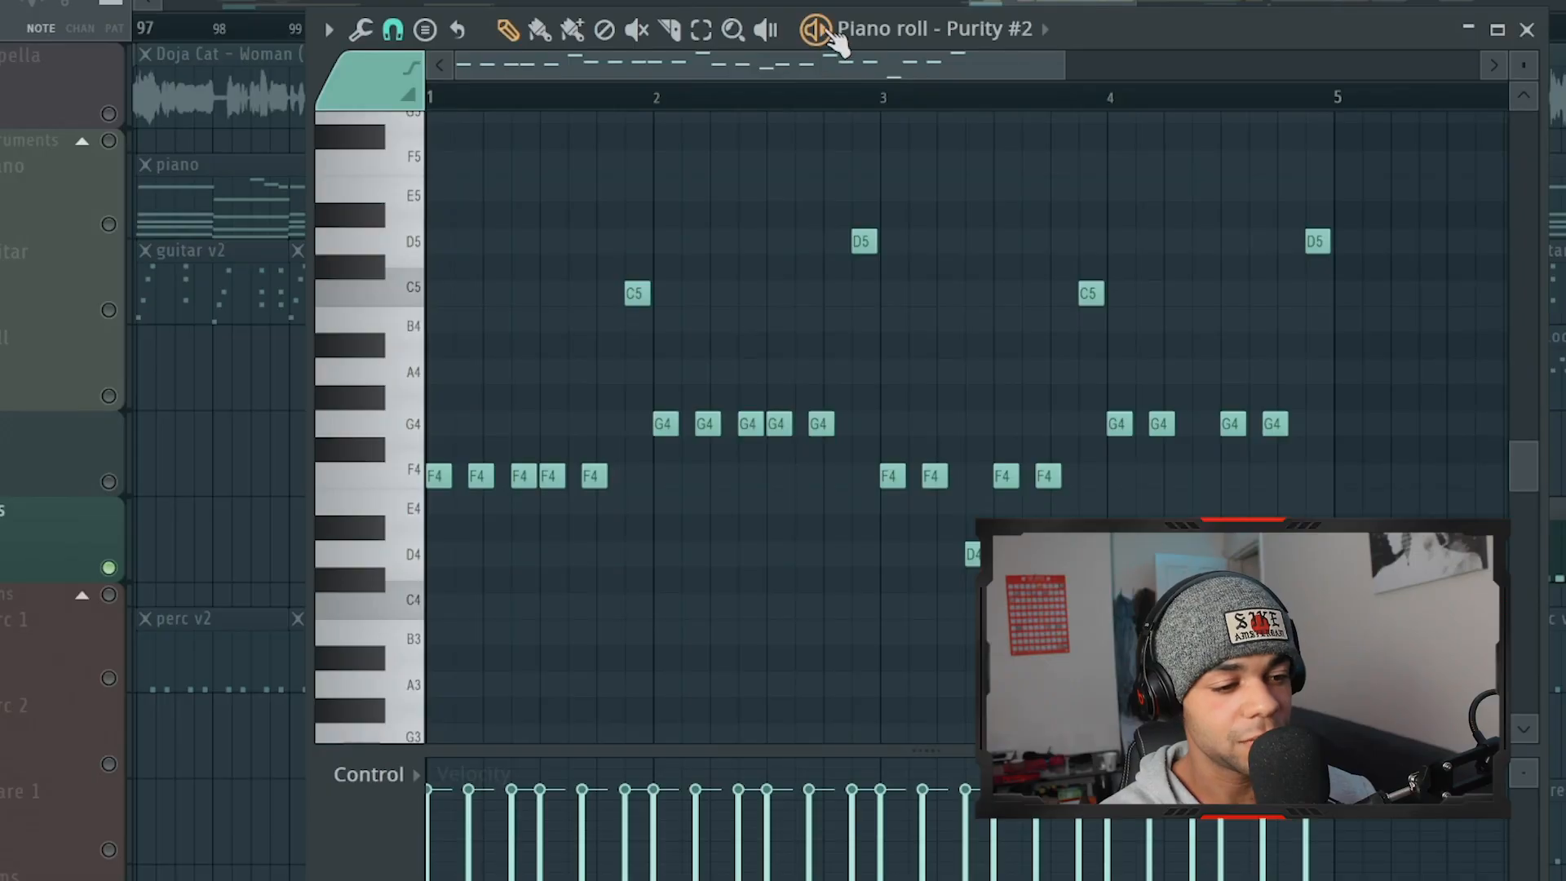
Play back the Purity #2 pattern in the piano roll to hear its notes.
{"action": "key", "text": "space"}
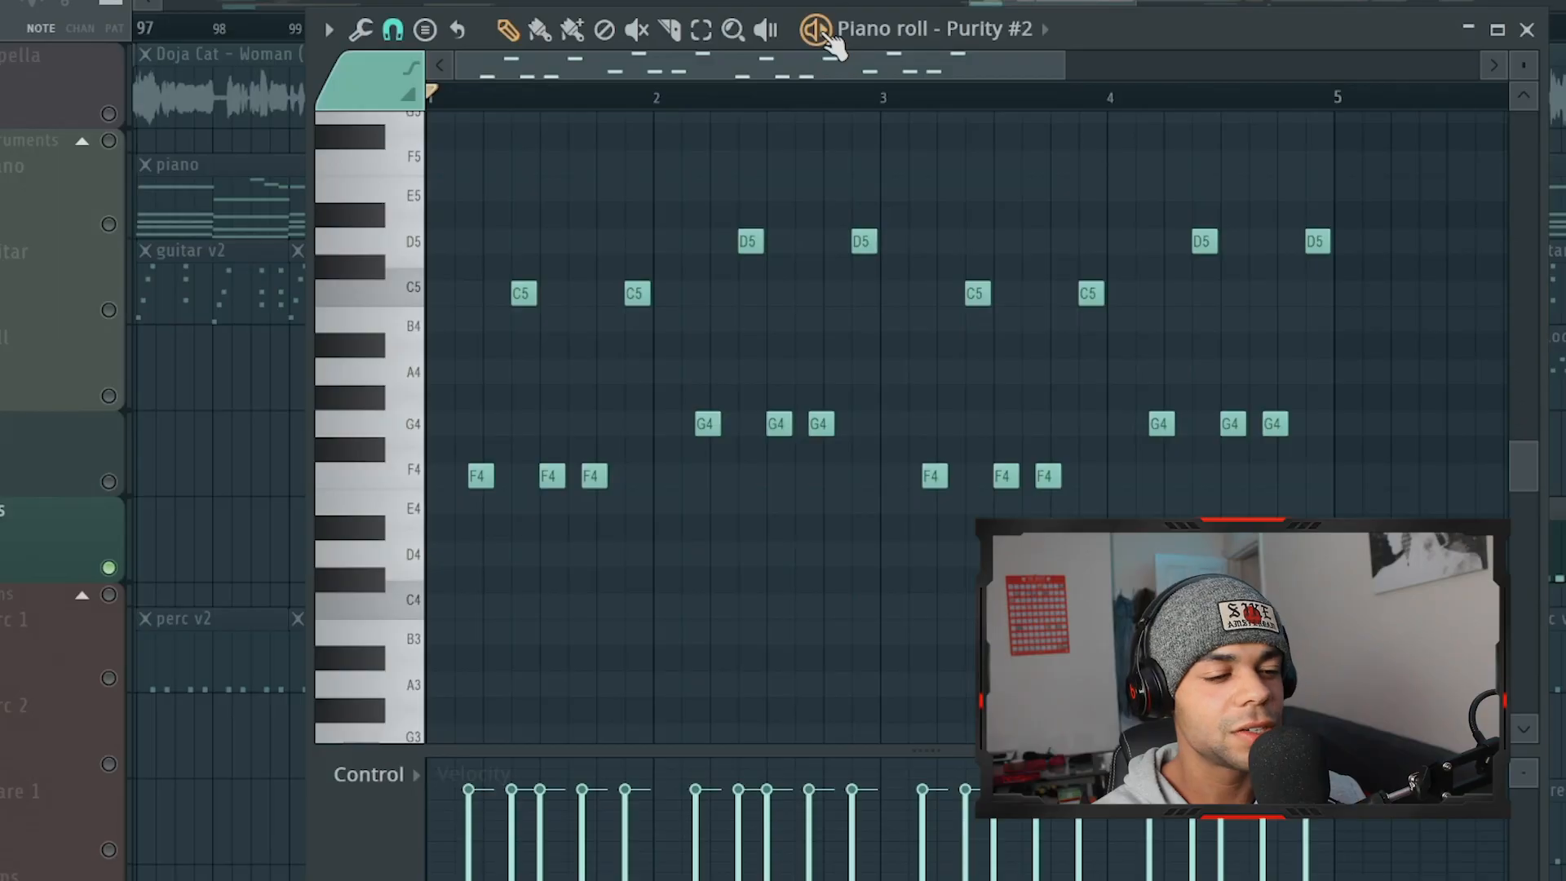
{"action": "key", "text": "space"}
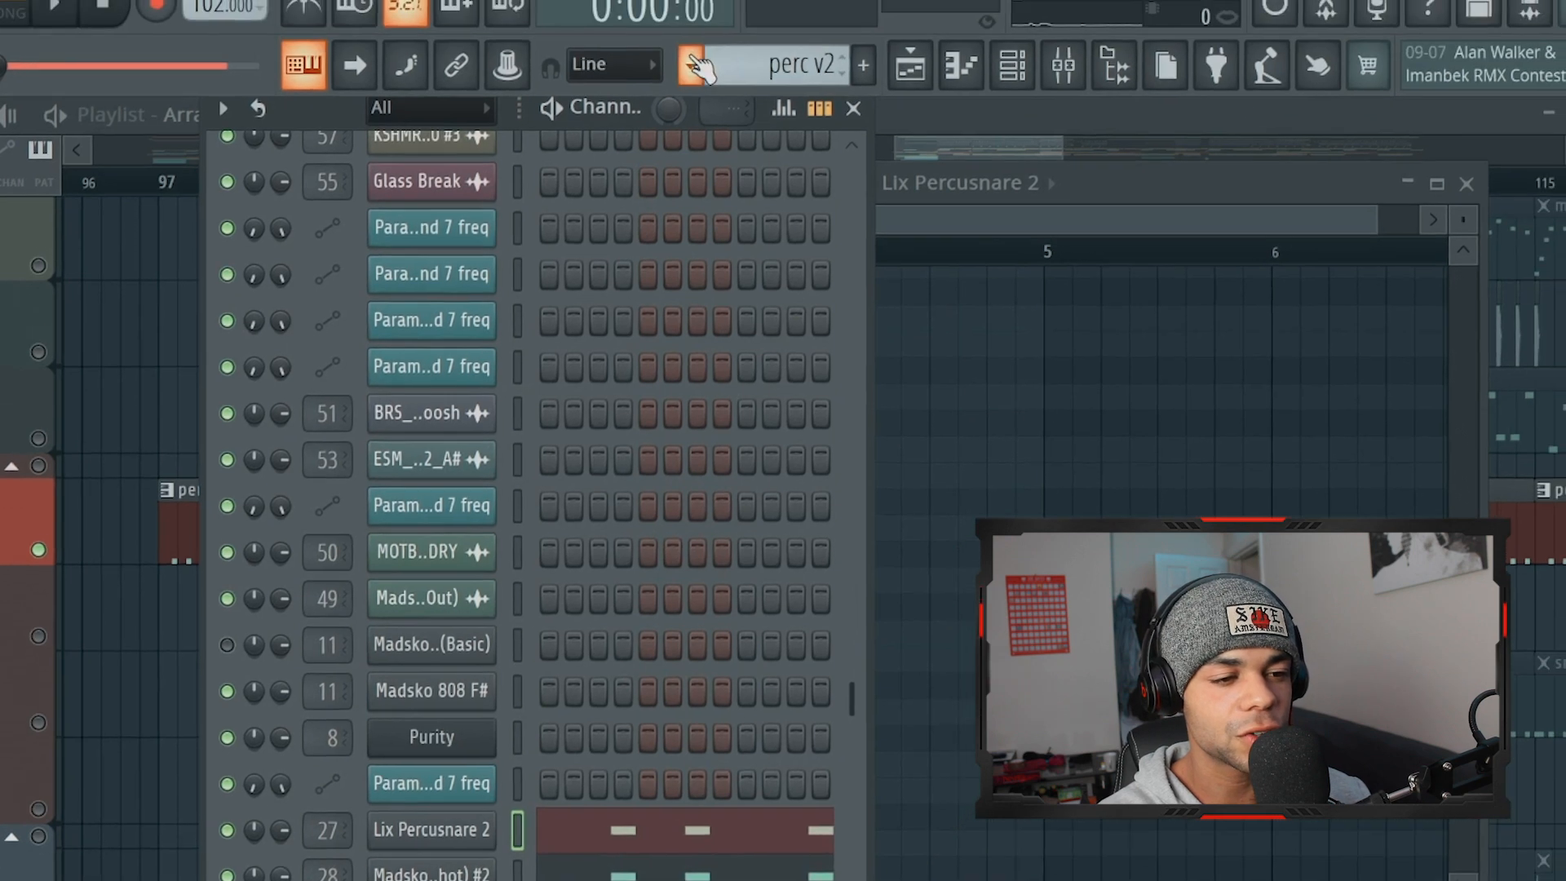
Switch to the snare v3 pattern and audition its layered channels, including [MT] SNARE (08), TM Snare #1 and the two Madsko samples.
{"action": "left_click", "coordinate": [693, 65]}
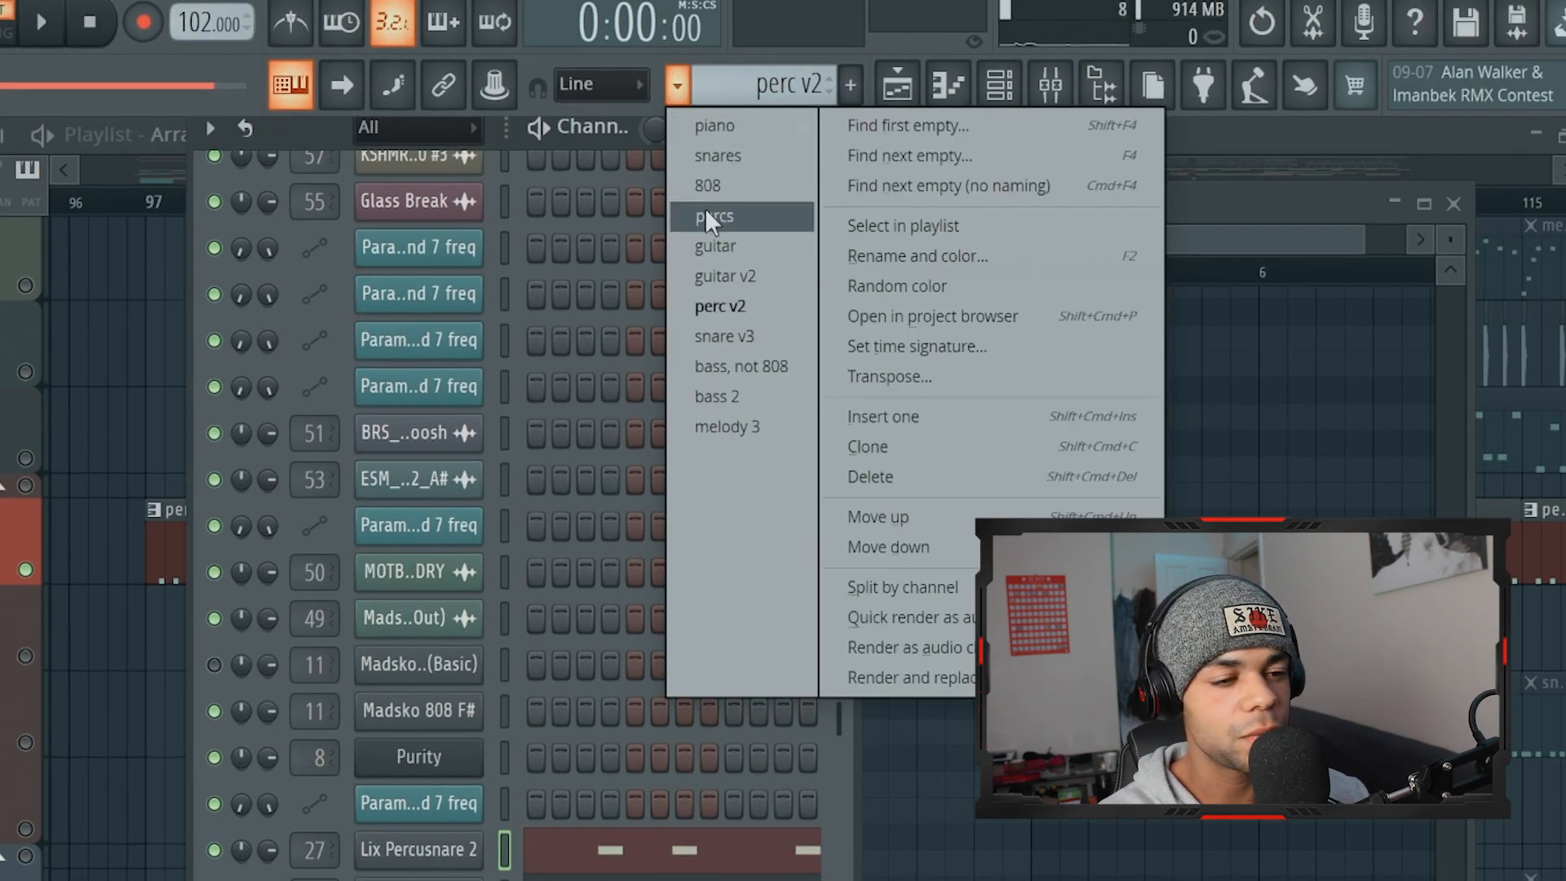
{"action": "left_click", "coordinate": [684, 87]}
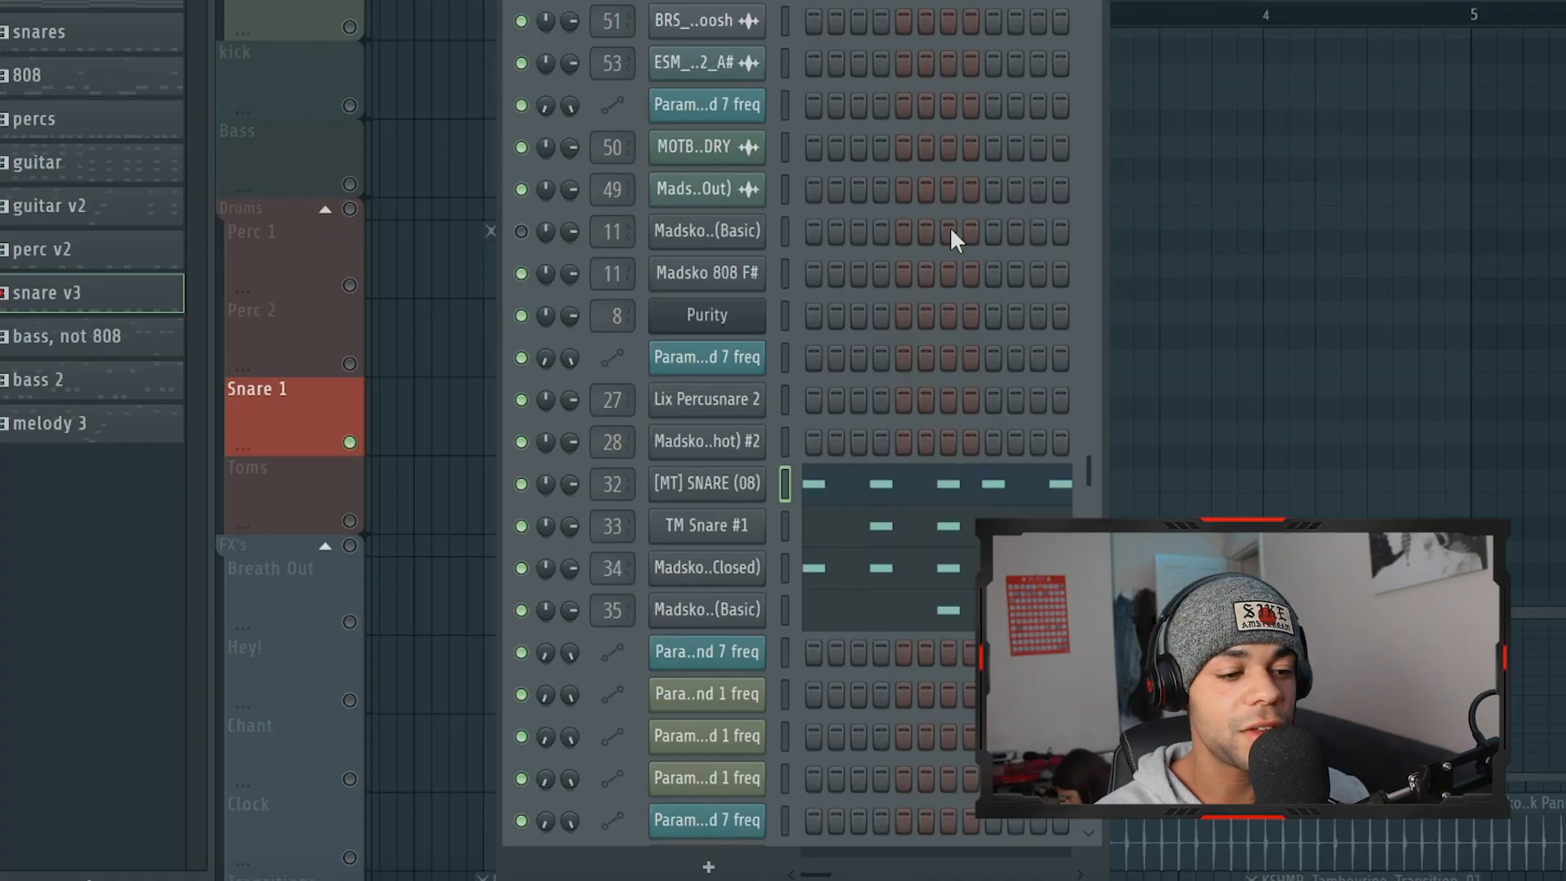
{"action": "left_click", "coordinate": [754, 493]}
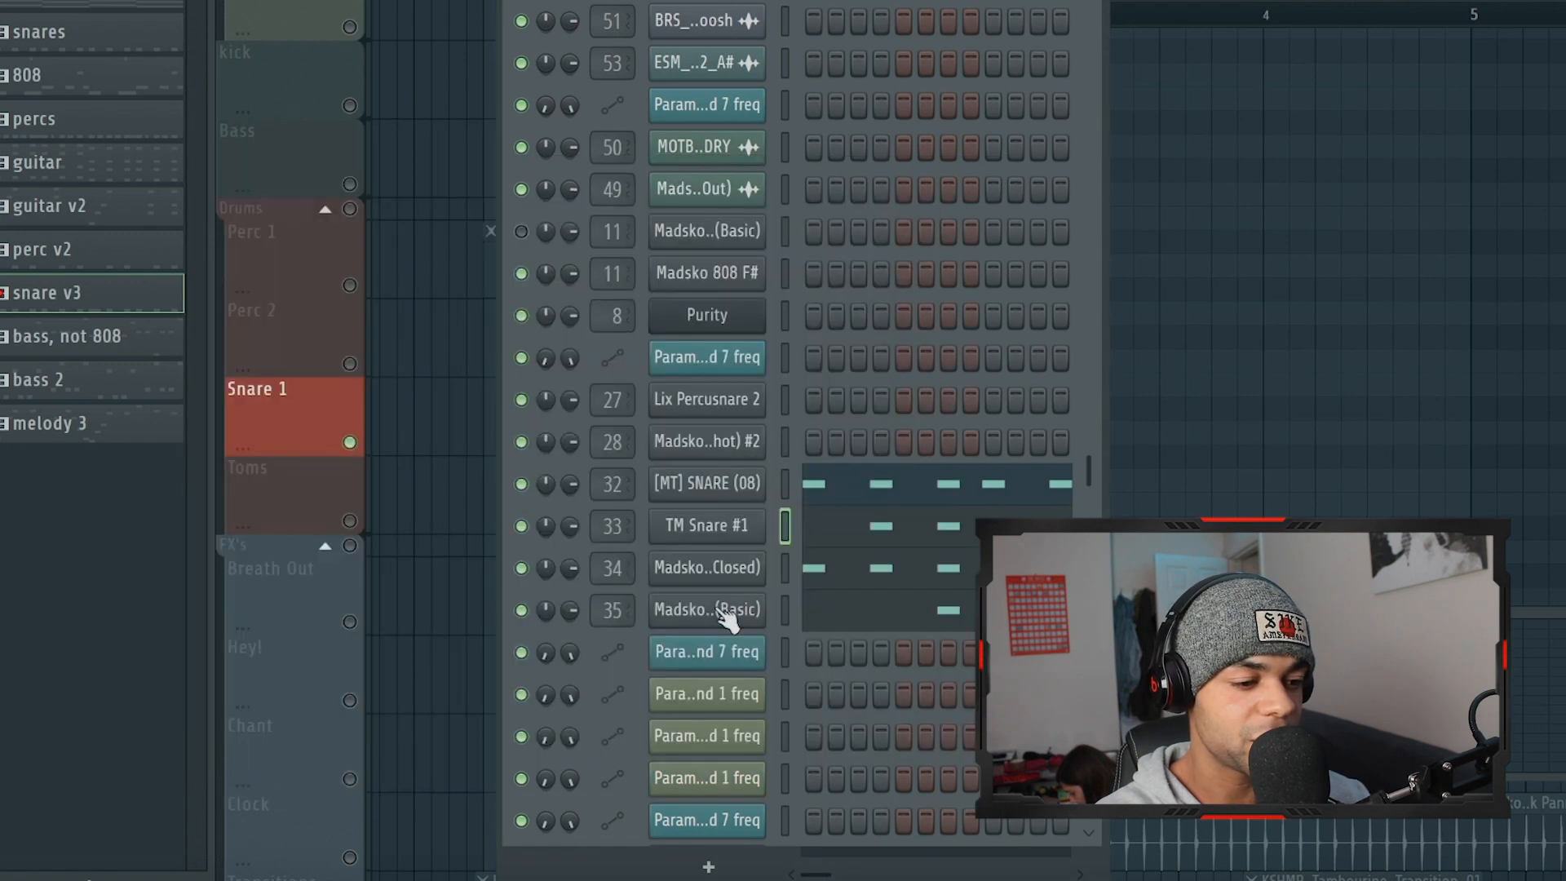
{"action": "left_click", "coordinate": [725, 611]}
{"action": "left_click", "coordinate": [776, 0]}
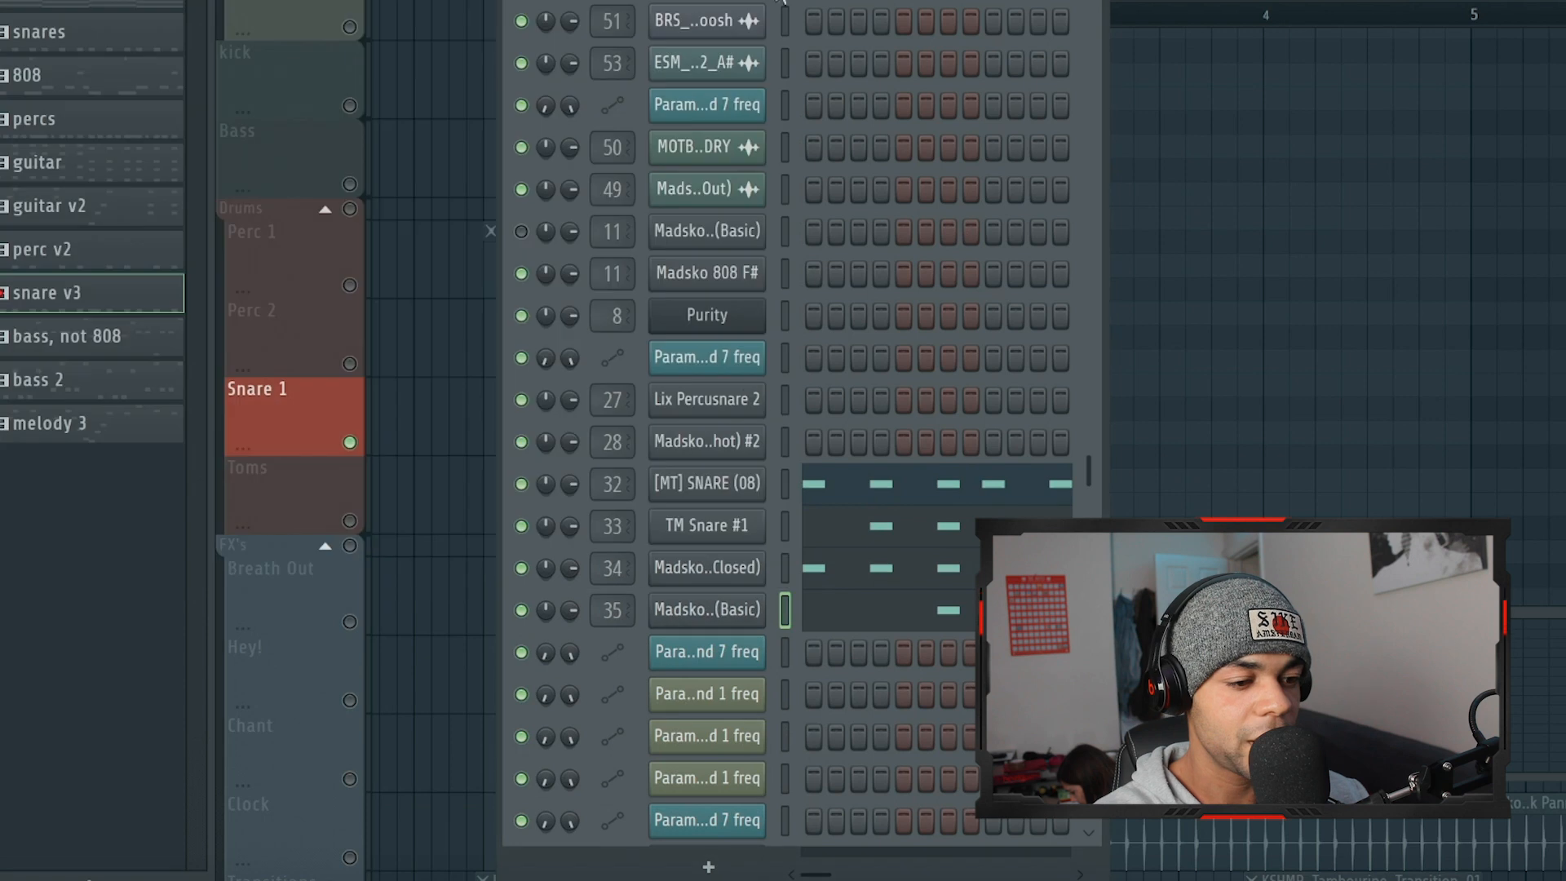
{"action": "left_click", "coordinate": [725, 573]}
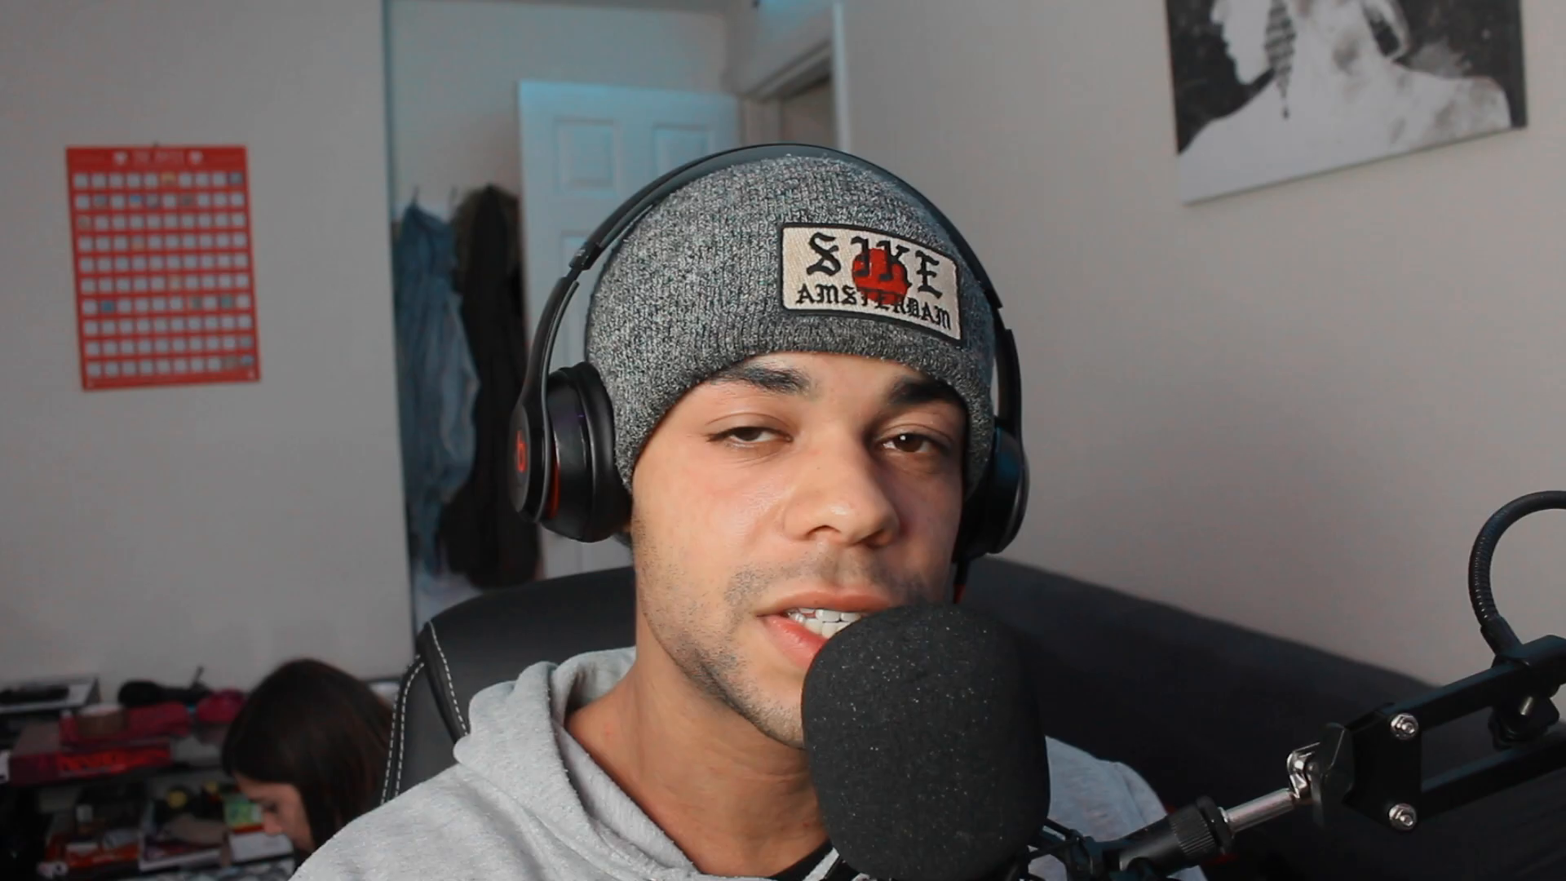
Switch to the percs pattern and audition its Madsko Shot percussion channel.
{"action": "left_click", "coordinate": [1026, 210]}
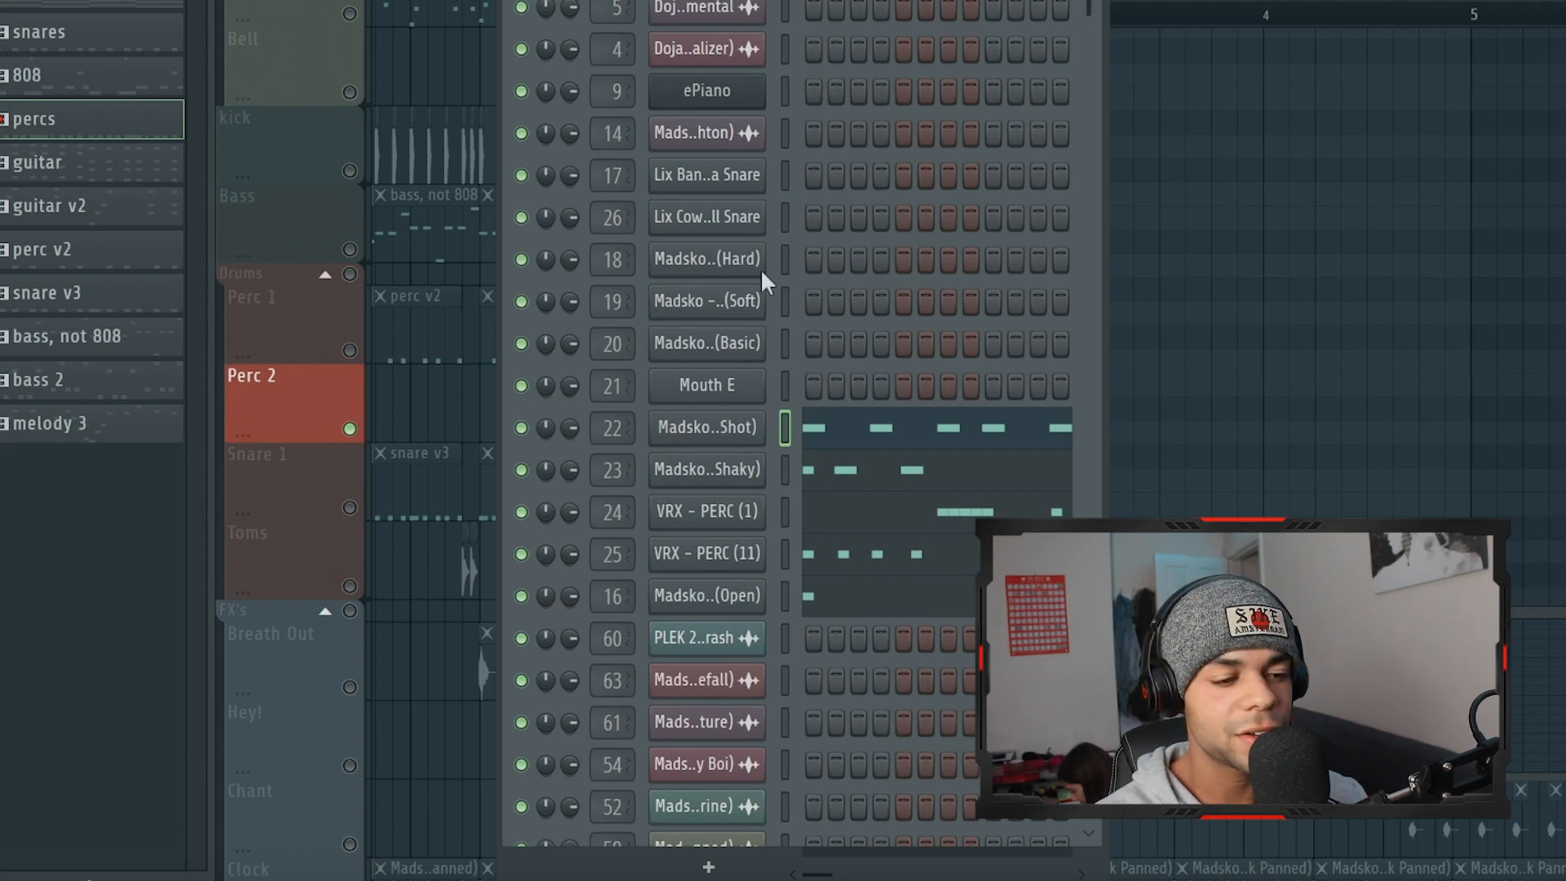
{"action": "left_click", "coordinate": [708, 431]}
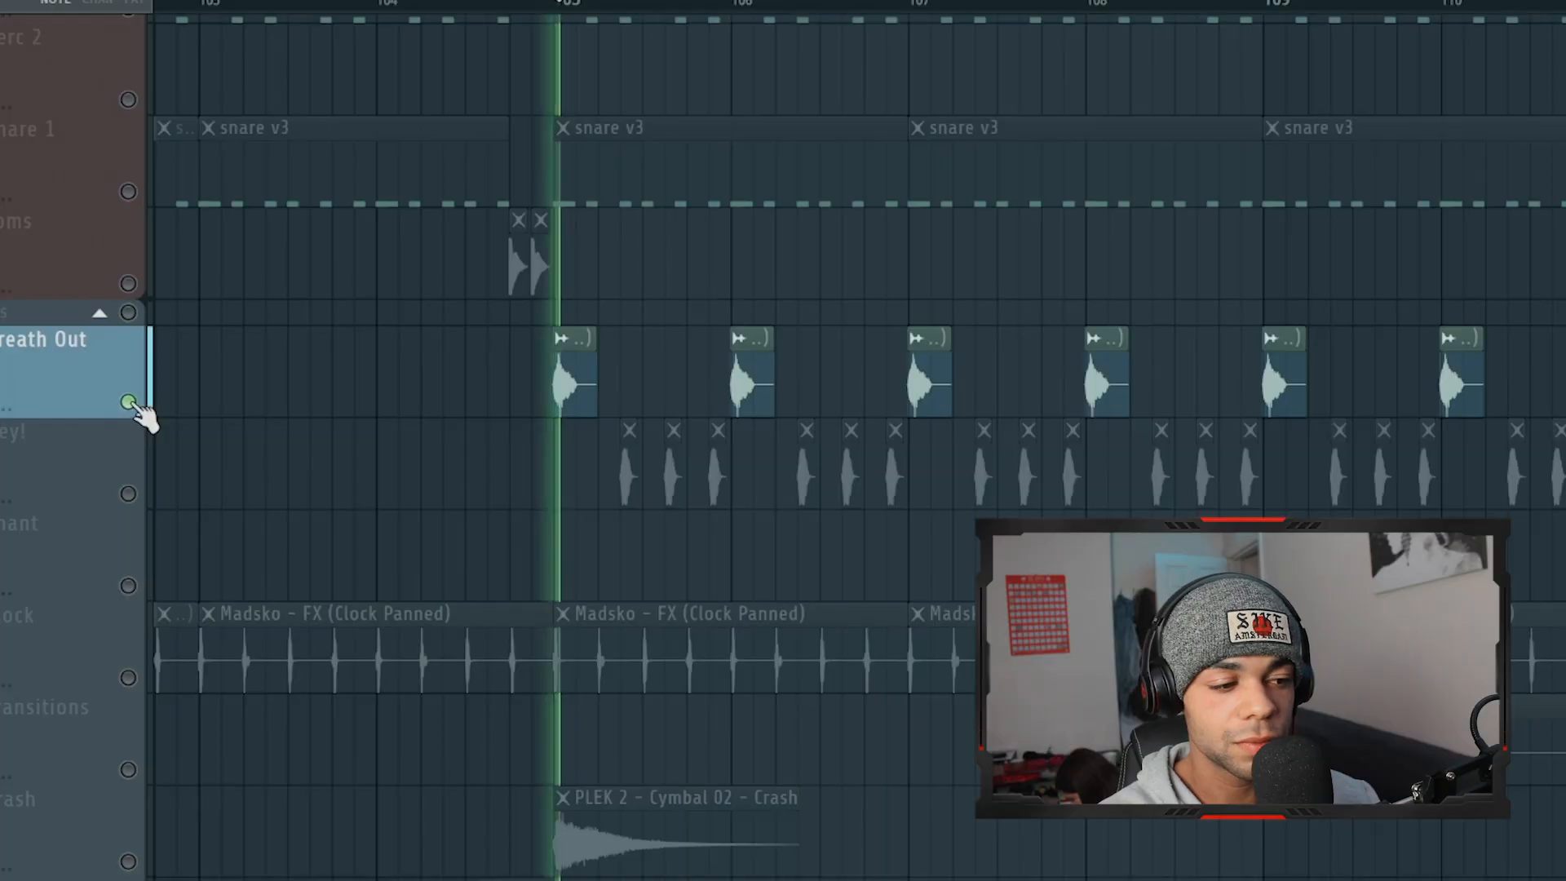
Audition the soloed Breath Out effects track in the playlist around bar 105, and open the mixer.
{"action": "key", "text": "space"}
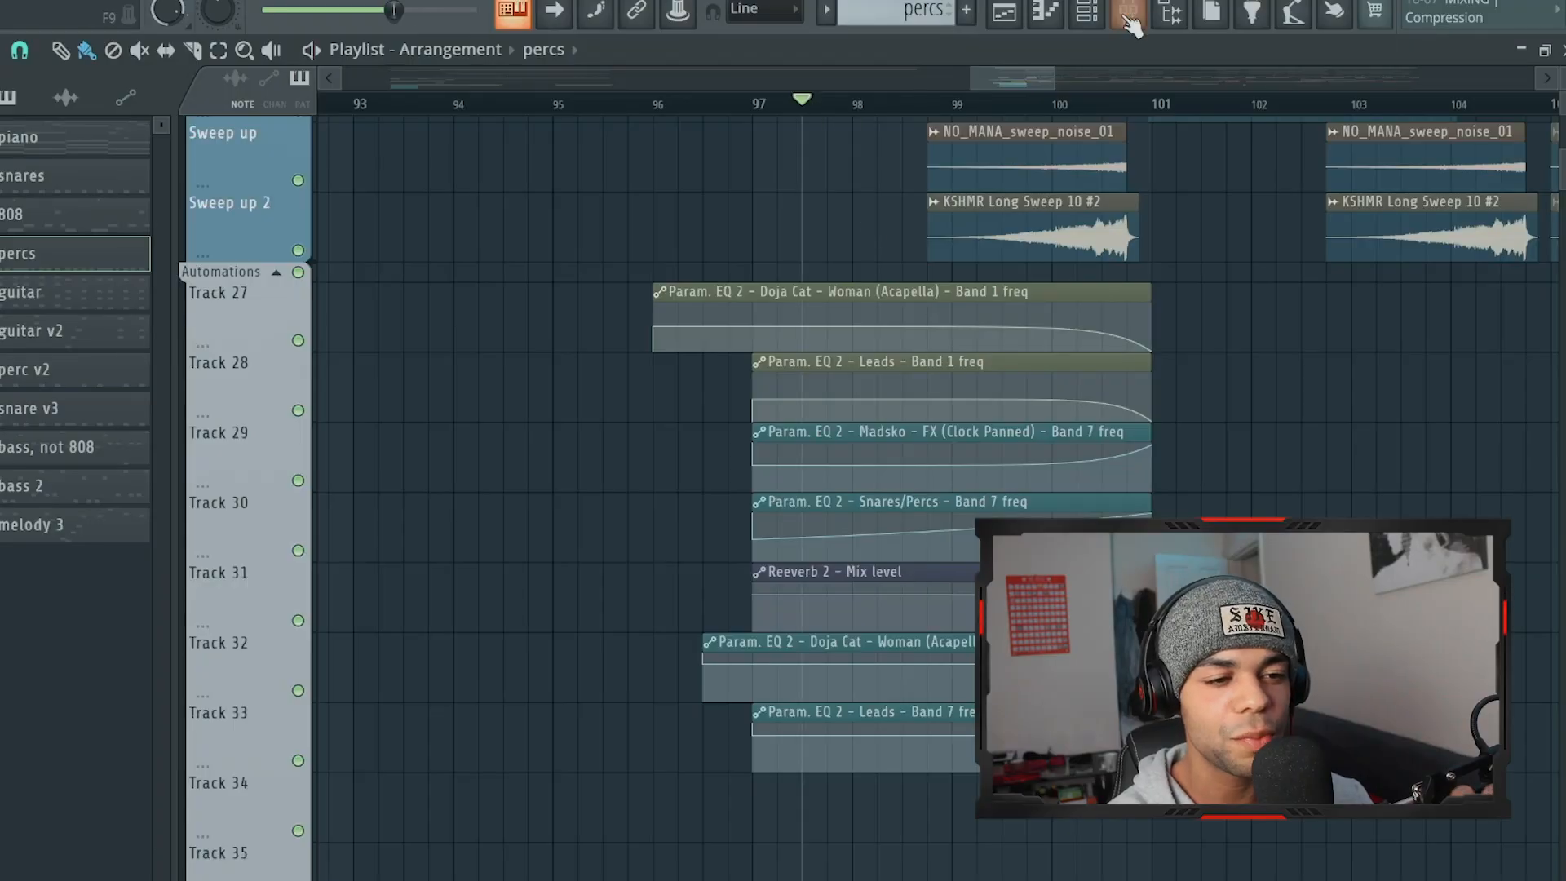
{"action": "left_click", "coordinate": [1130, 18]}
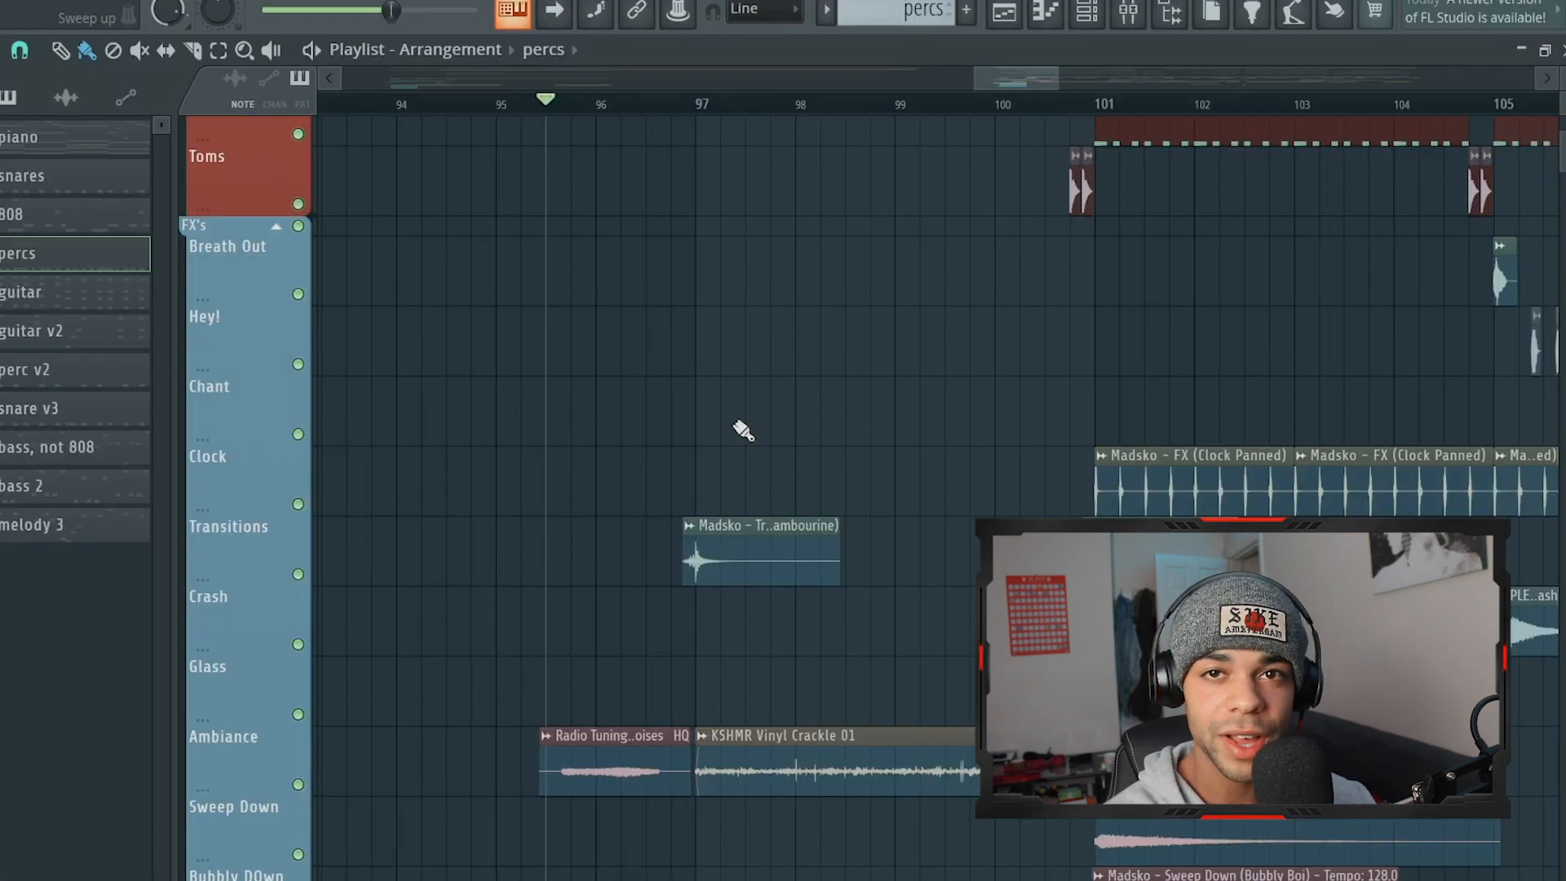
Play the arrangement from about bar 95 through the buildup into the first drop, following the tracks during playback.
{"action": "key", "text": "space"}
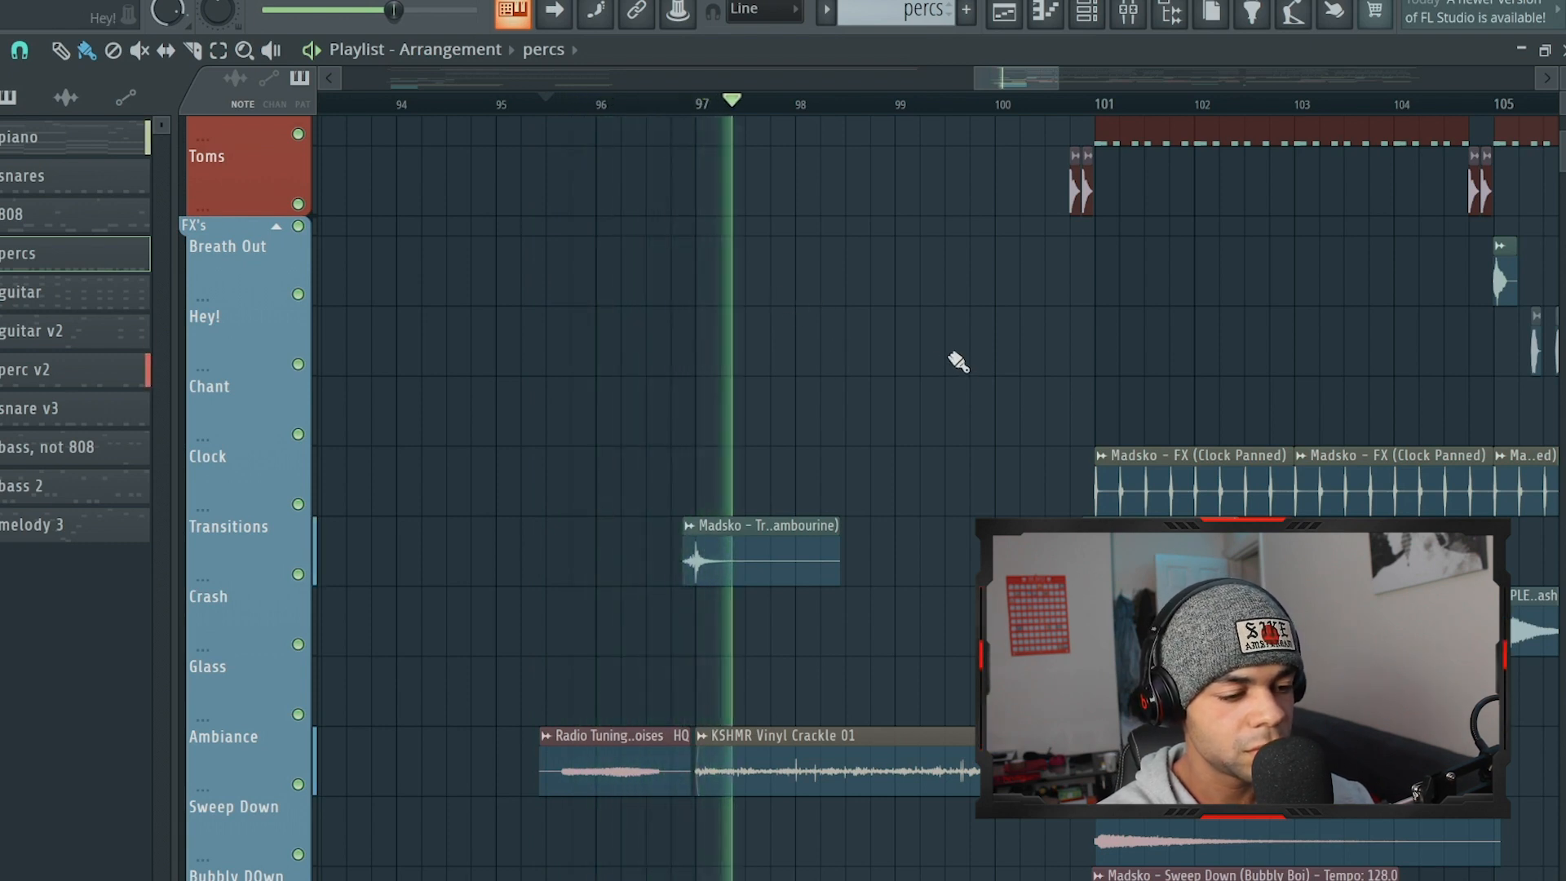
{"action": "scroll", "coordinate": [951, 350], "scroll_direction": "up", "scroll_amount": 3}
{"action": "scroll", "coordinate": [840, 403], "scroll_direction": "up", "scroll_amount": 6}
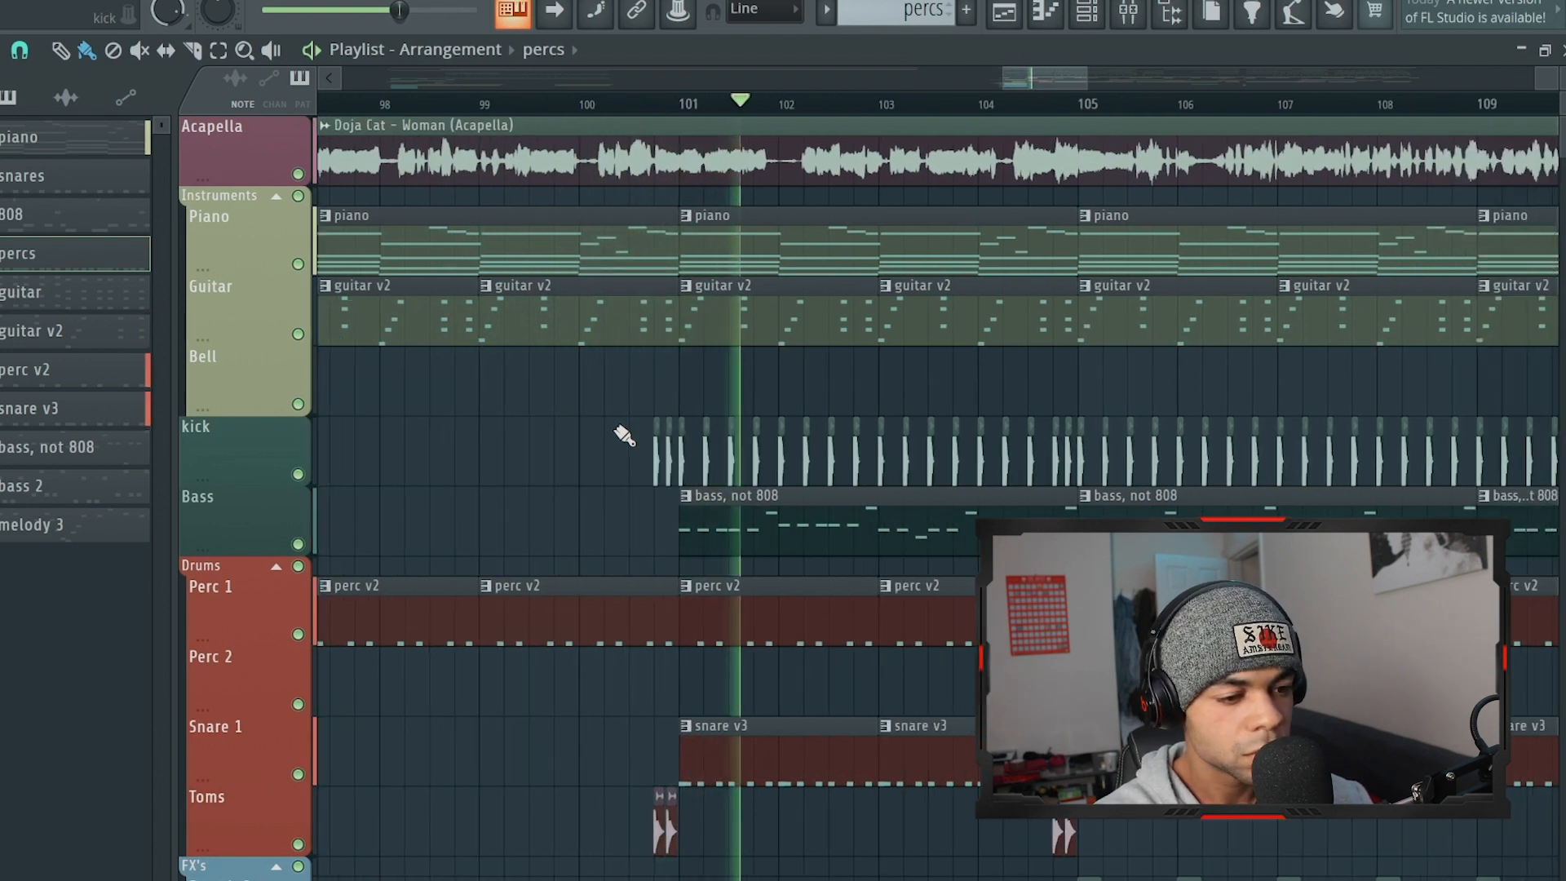
{"action": "key", "text": "space"}
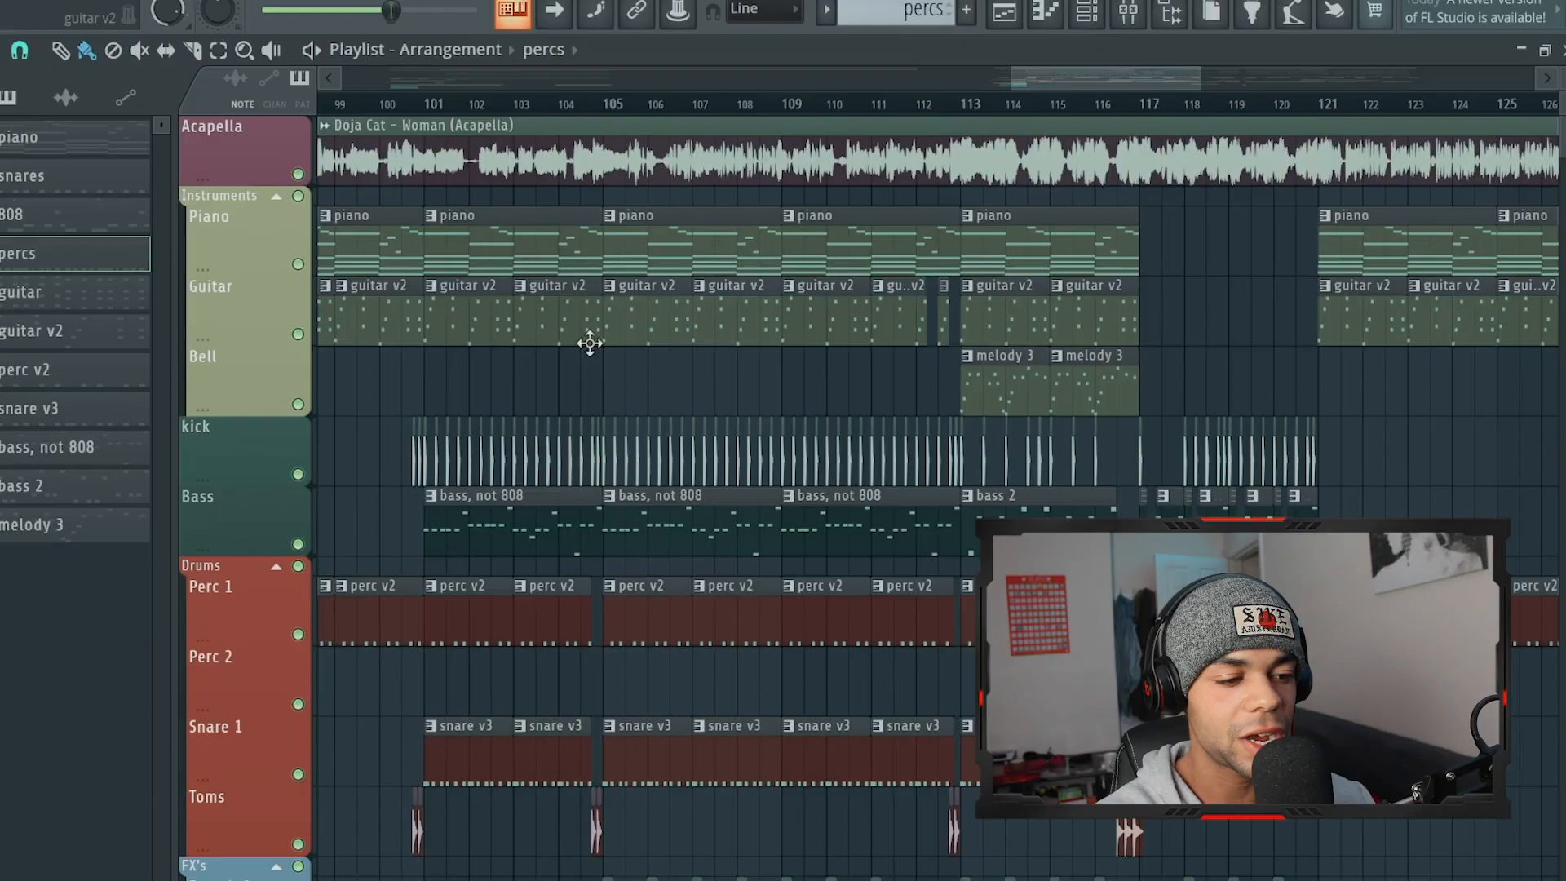
Look over the instrument, drum and FX tracks that make up the first drop from bar 101 onward.
{"action": "scroll", "coordinate": [571, 302], "scroll_direction": "down", "scroll_amount": 4}
{"action": "scroll", "coordinate": [558, 264], "scroll_direction": "up", "scroll_amount": 1}
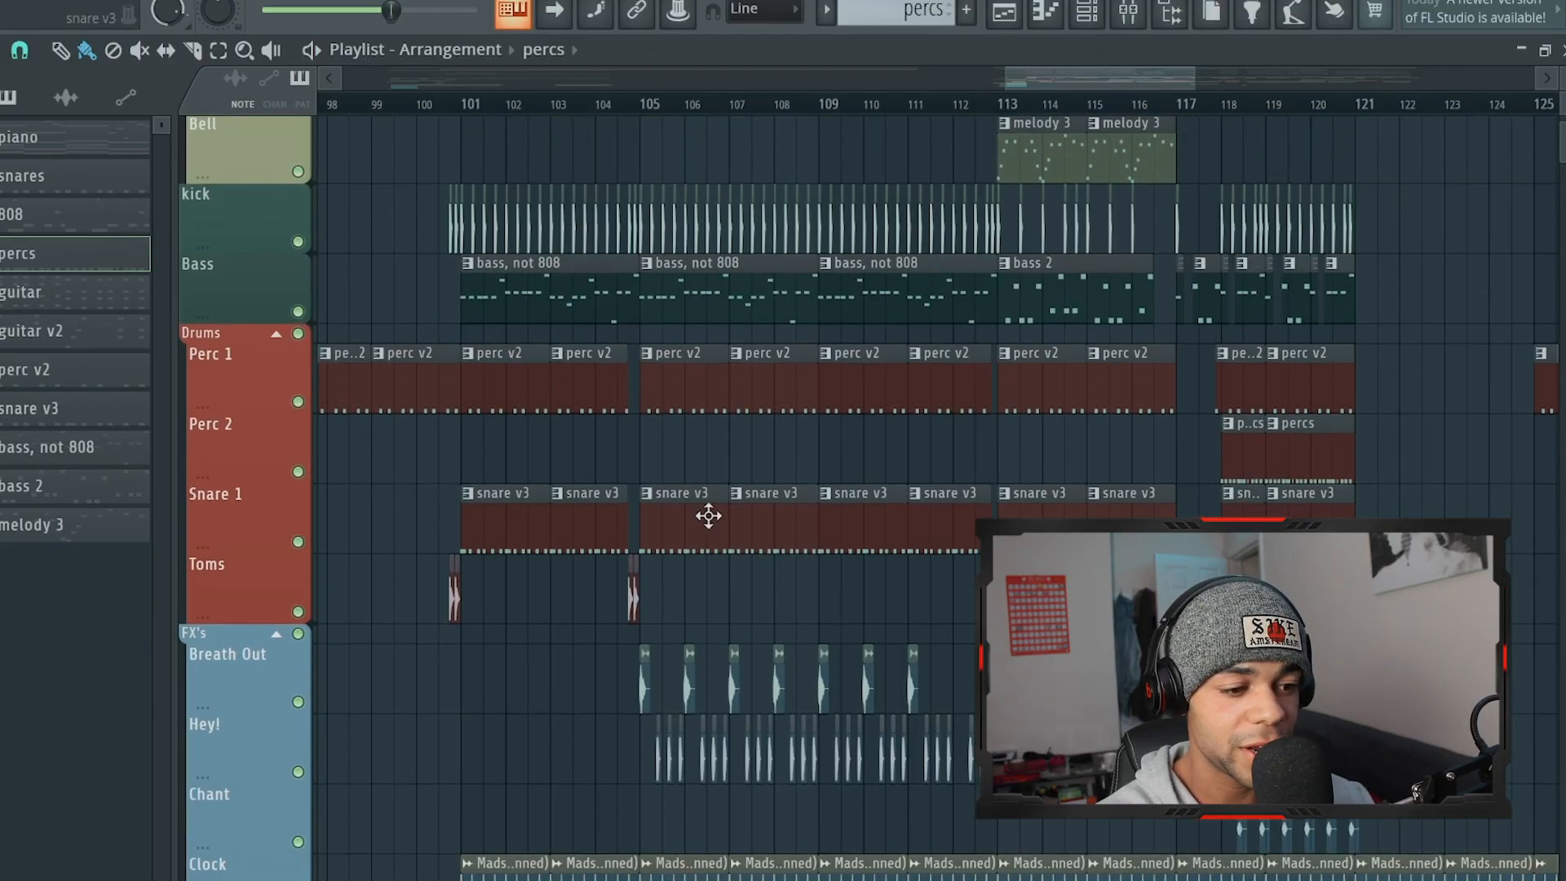
{"action": "scroll", "coordinate": [708, 515], "scroll_direction": "down", "scroll_amount": 3}
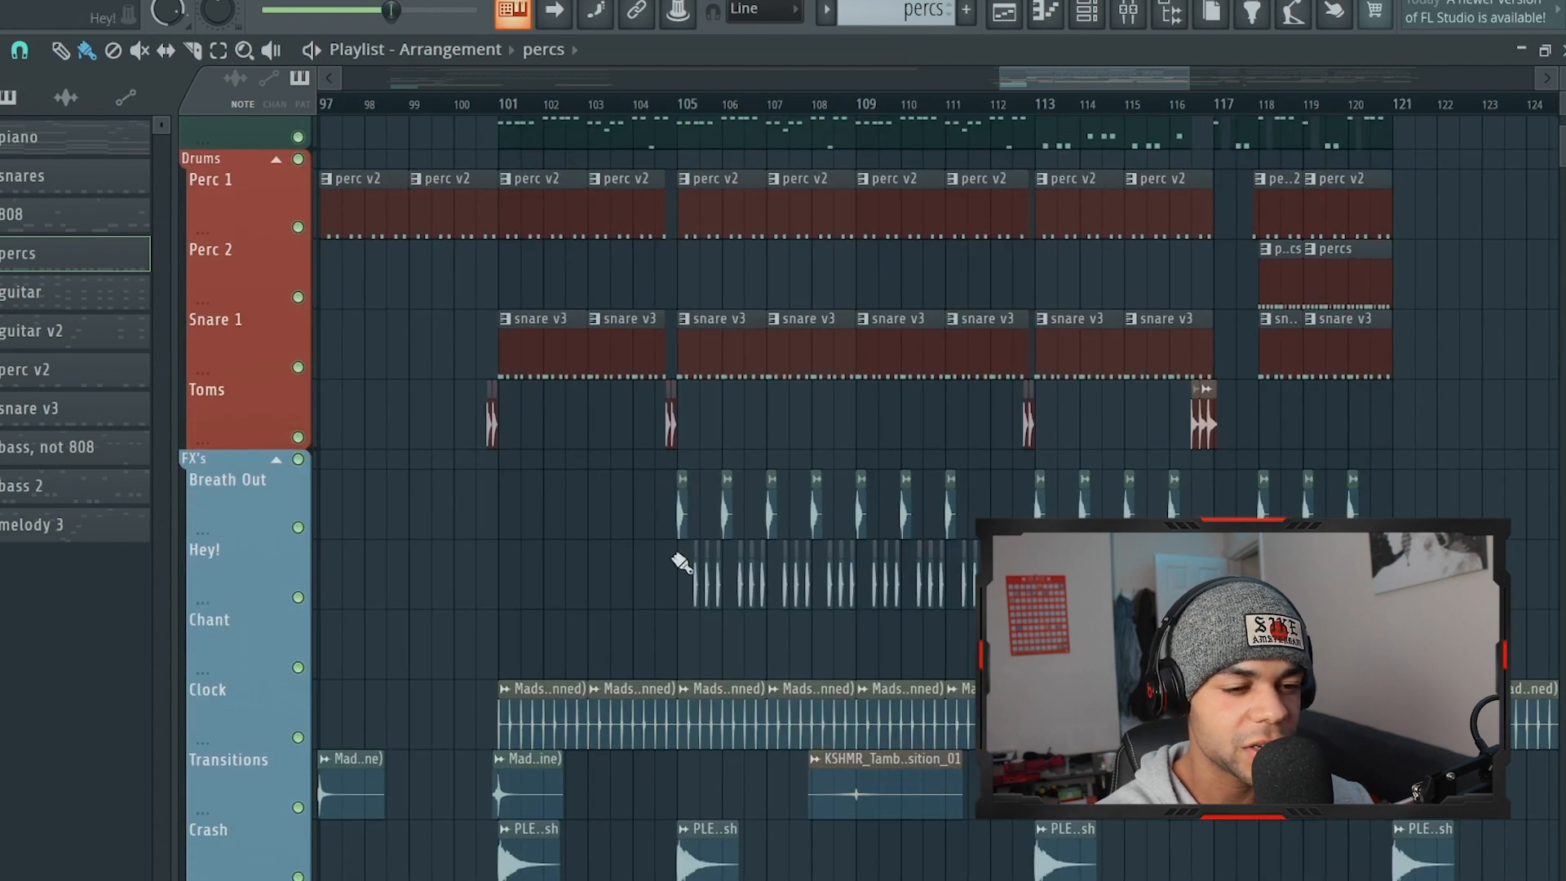
{"action": "scroll", "coordinate": [930, 516], "scroll_direction": "up", "scroll_amount": 7}
{"action": "scroll", "coordinate": [930, 516], "scroll_direction": "up", "scroll_amount": 1}
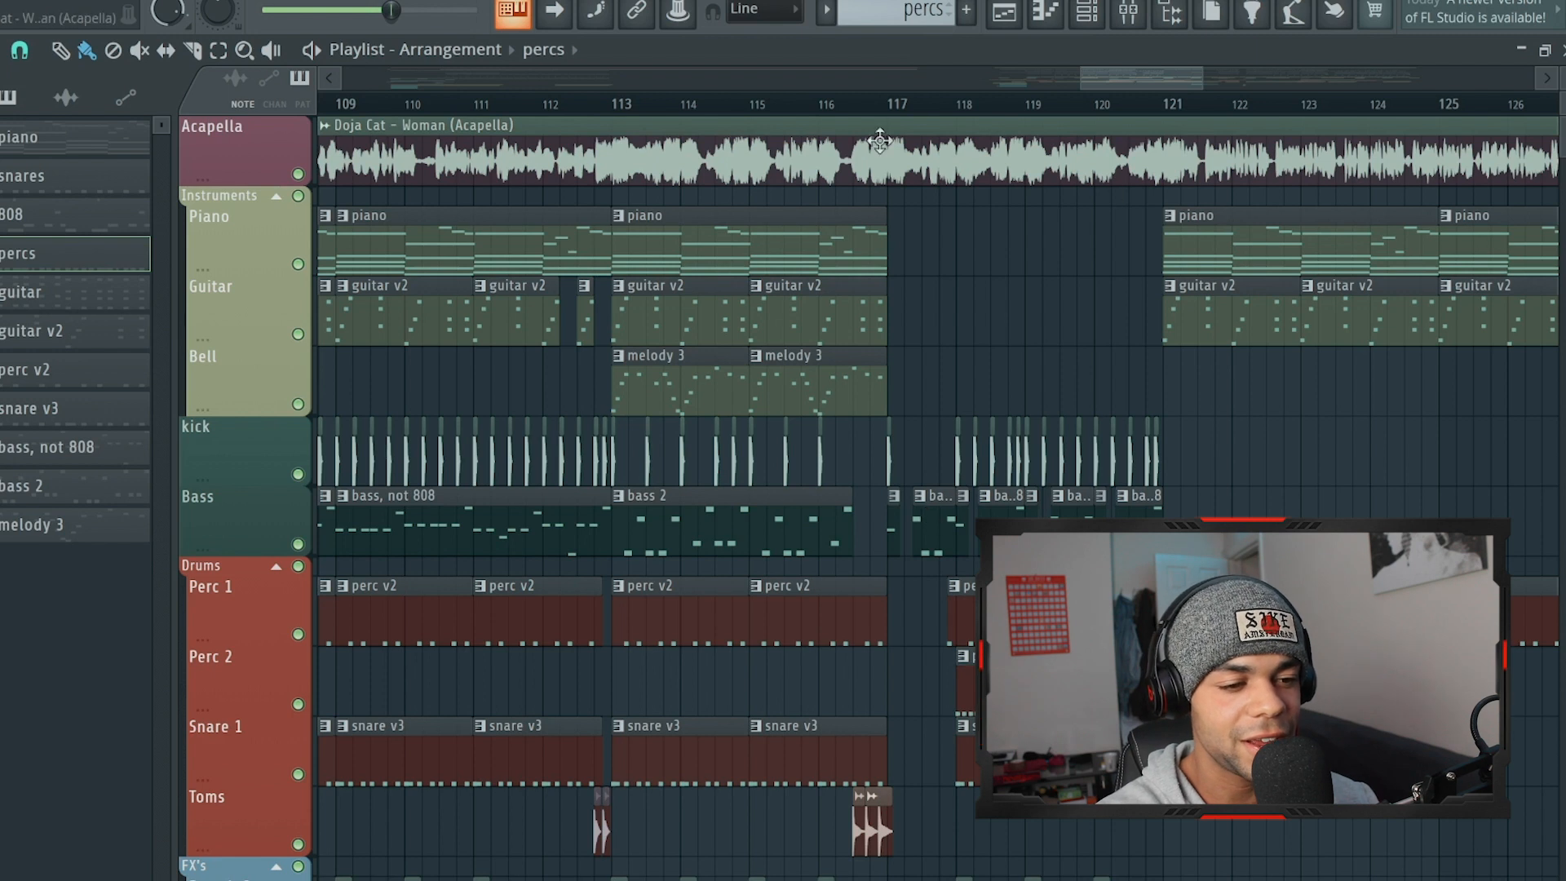
Mark the section from bar 117 to 121 on the timeline, clear the selection and set the playhead to bar 113.
{"action": "left_click", "coordinate": [618, 105]}
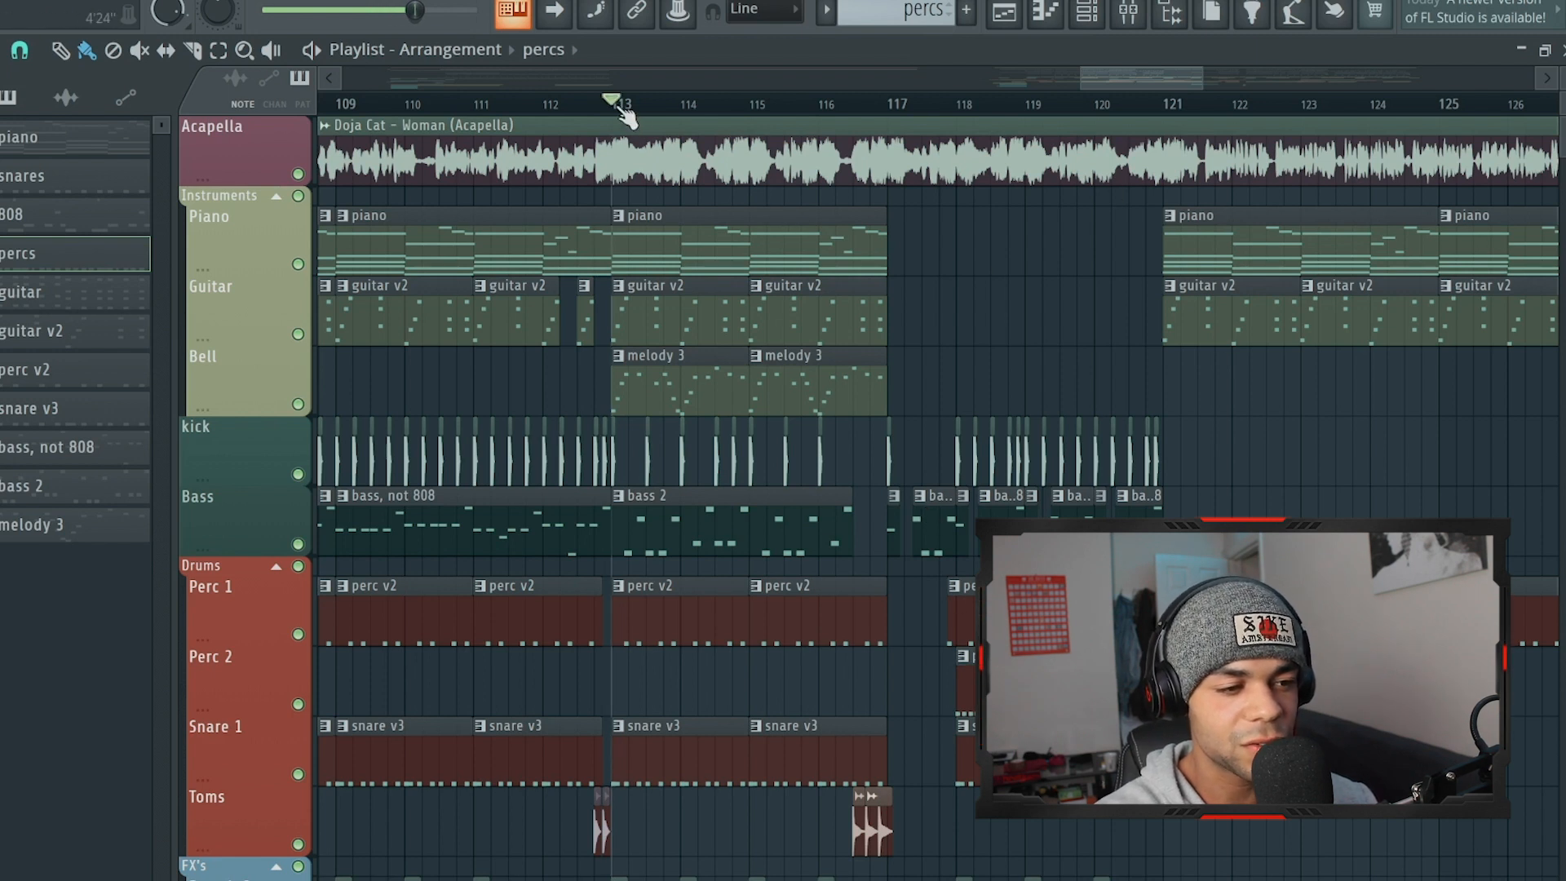
{"action": "left_click_drag", "start_coordinate": [621, 108], "coordinate": [1166, 146]}
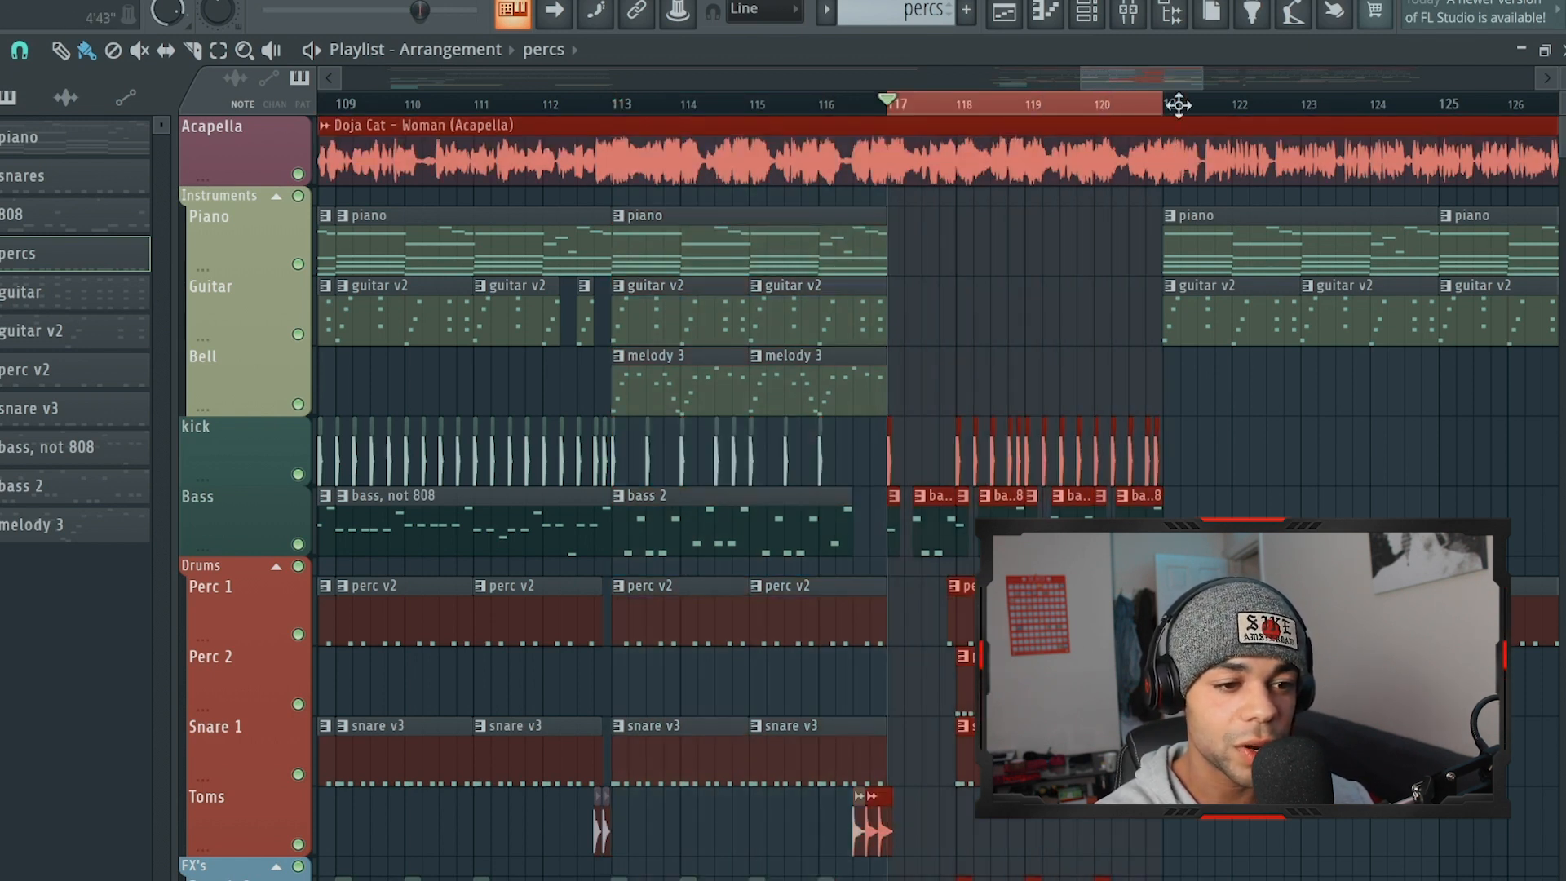
{"action": "left_click", "coordinate": [1130, 103]}
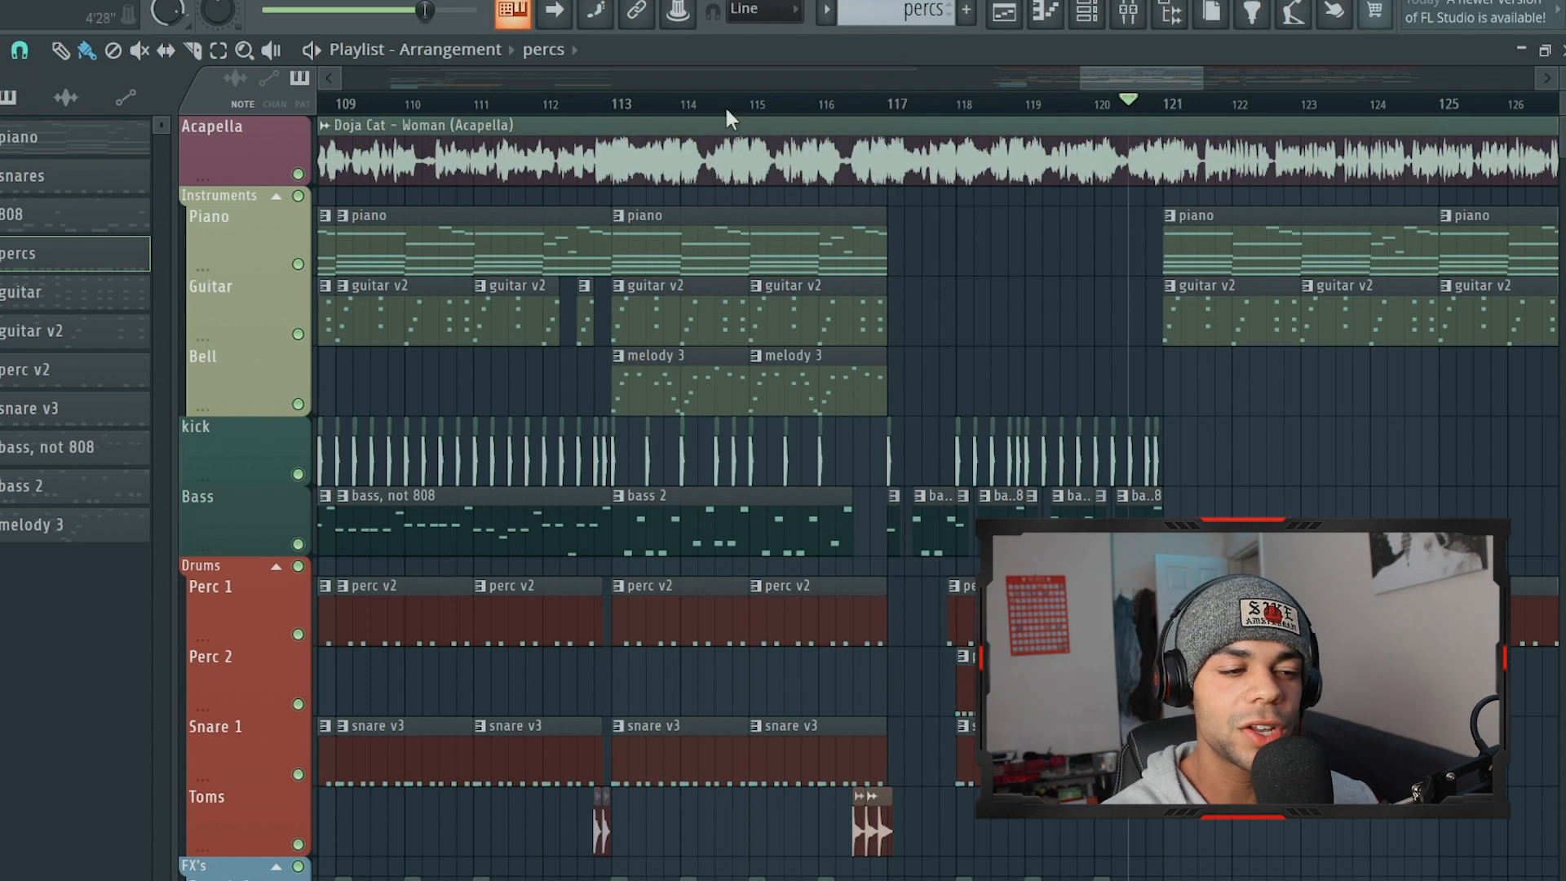
{"action": "left_click", "coordinate": [623, 105]}
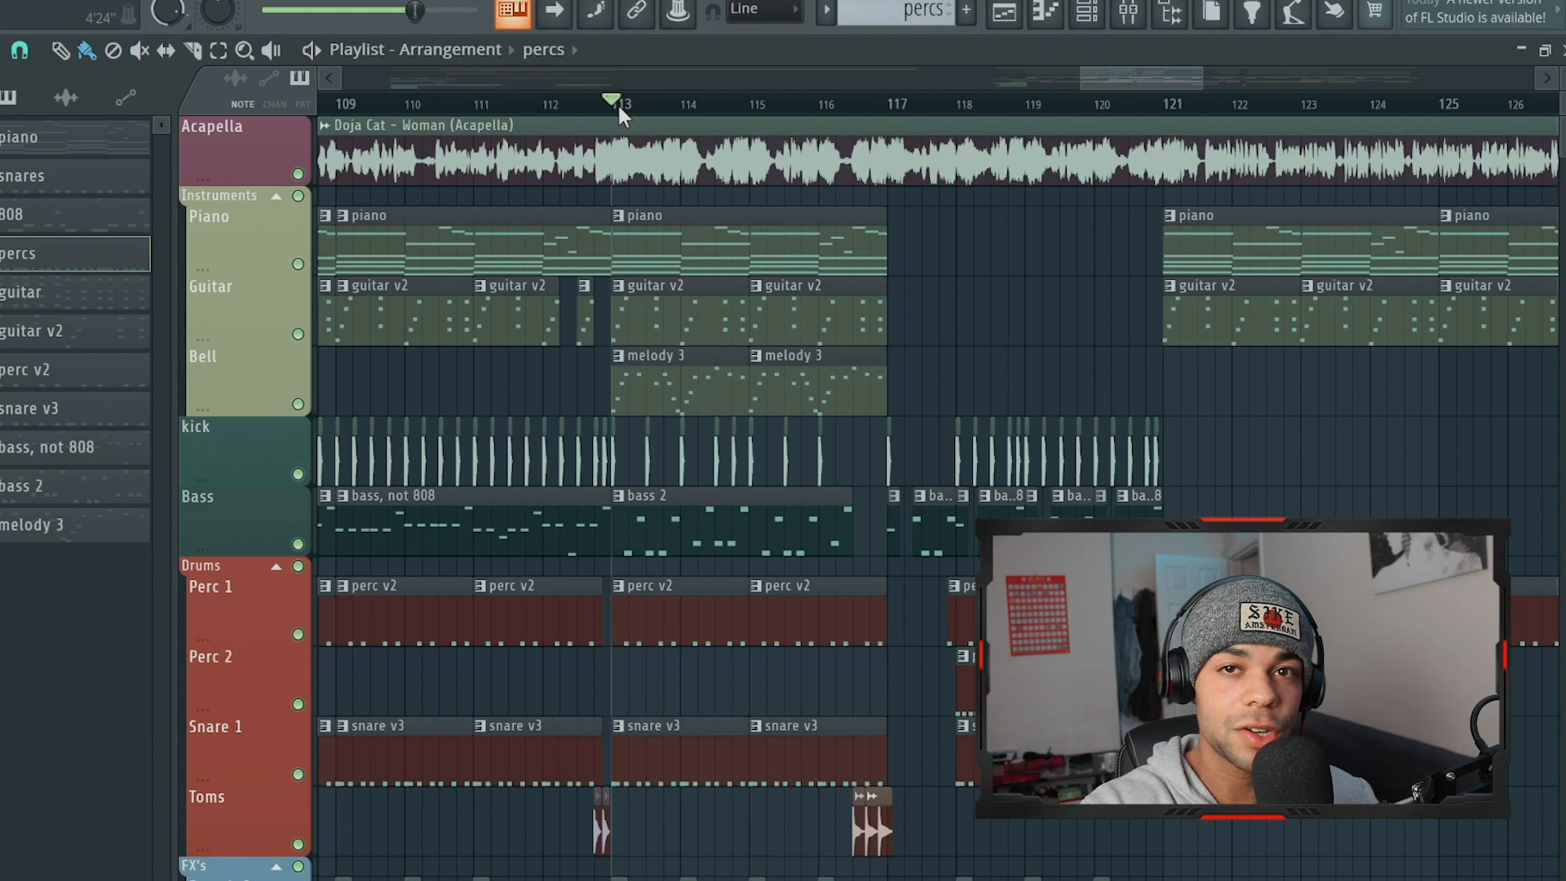
{"action": "left_click", "coordinate": [890, 104]}
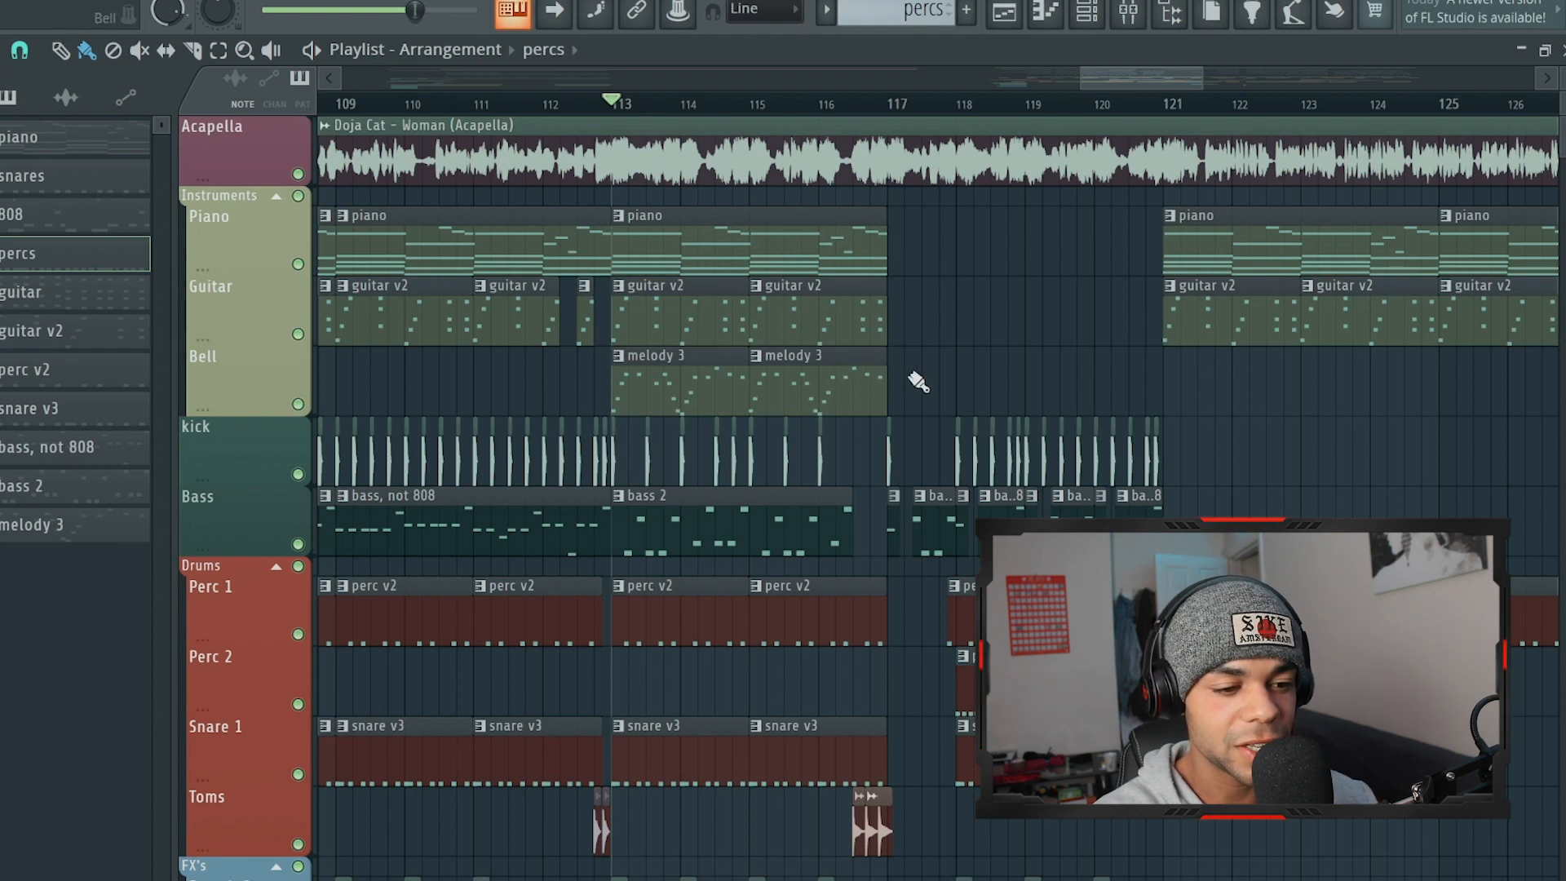
Examine the drum and FX layers around bar 113 and play the arrangement from there past bar 118.
{"action": "scroll", "coordinate": [915, 378], "scroll_direction": "down", "scroll_amount": 2}
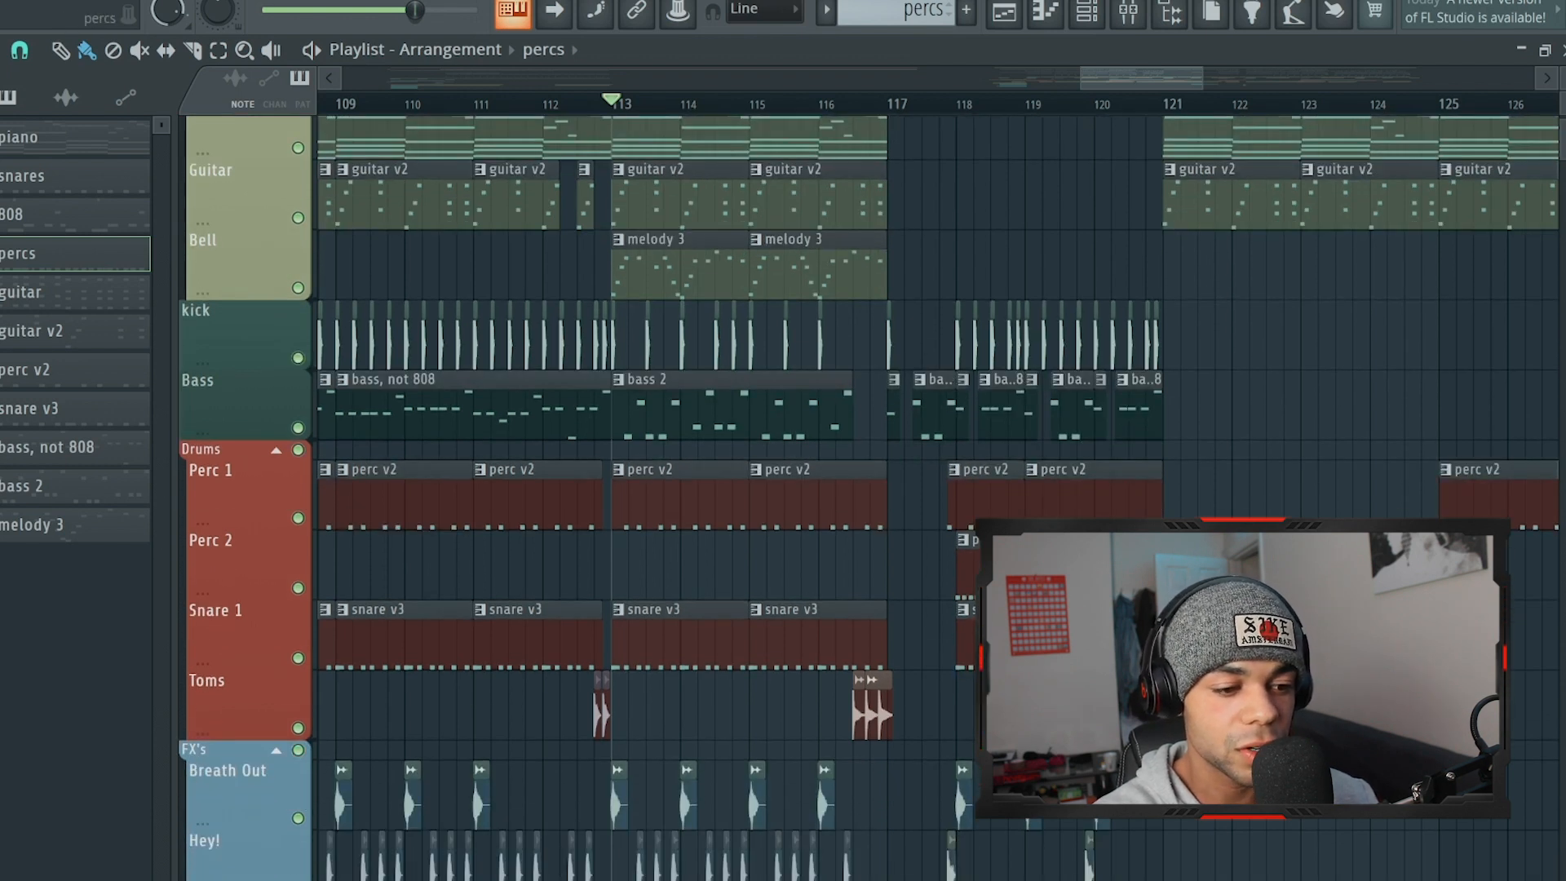
{"action": "scroll", "coordinate": [653, 498], "scroll_direction": "down", "scroll_amount": 6}
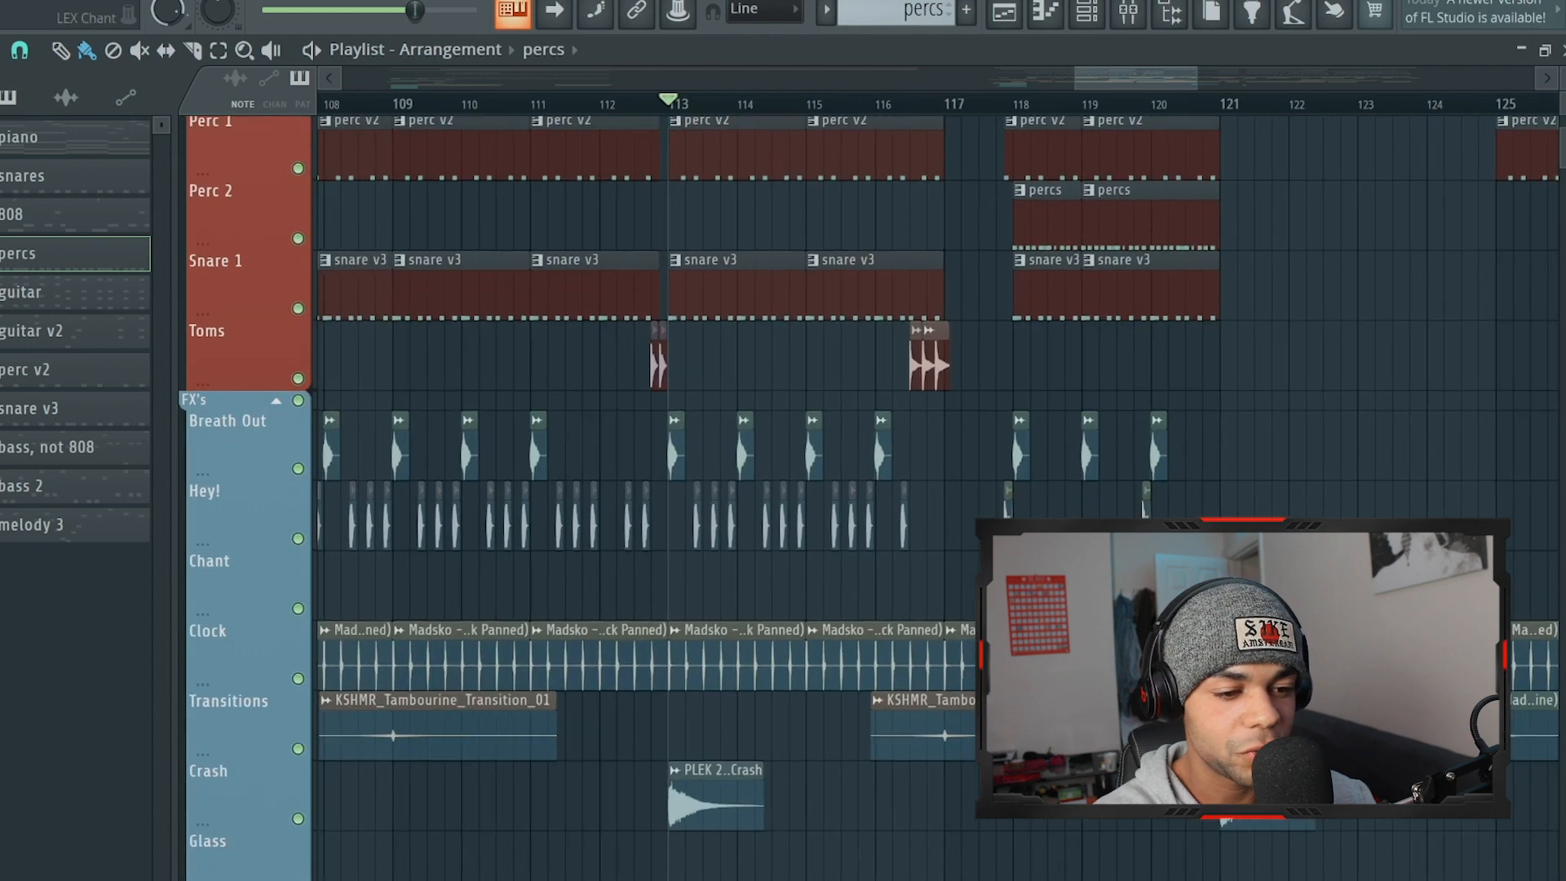
{"action": "scroll", "coordinate": [1035, 395], "scroll_direction": "up", "scroll_amount": 8}
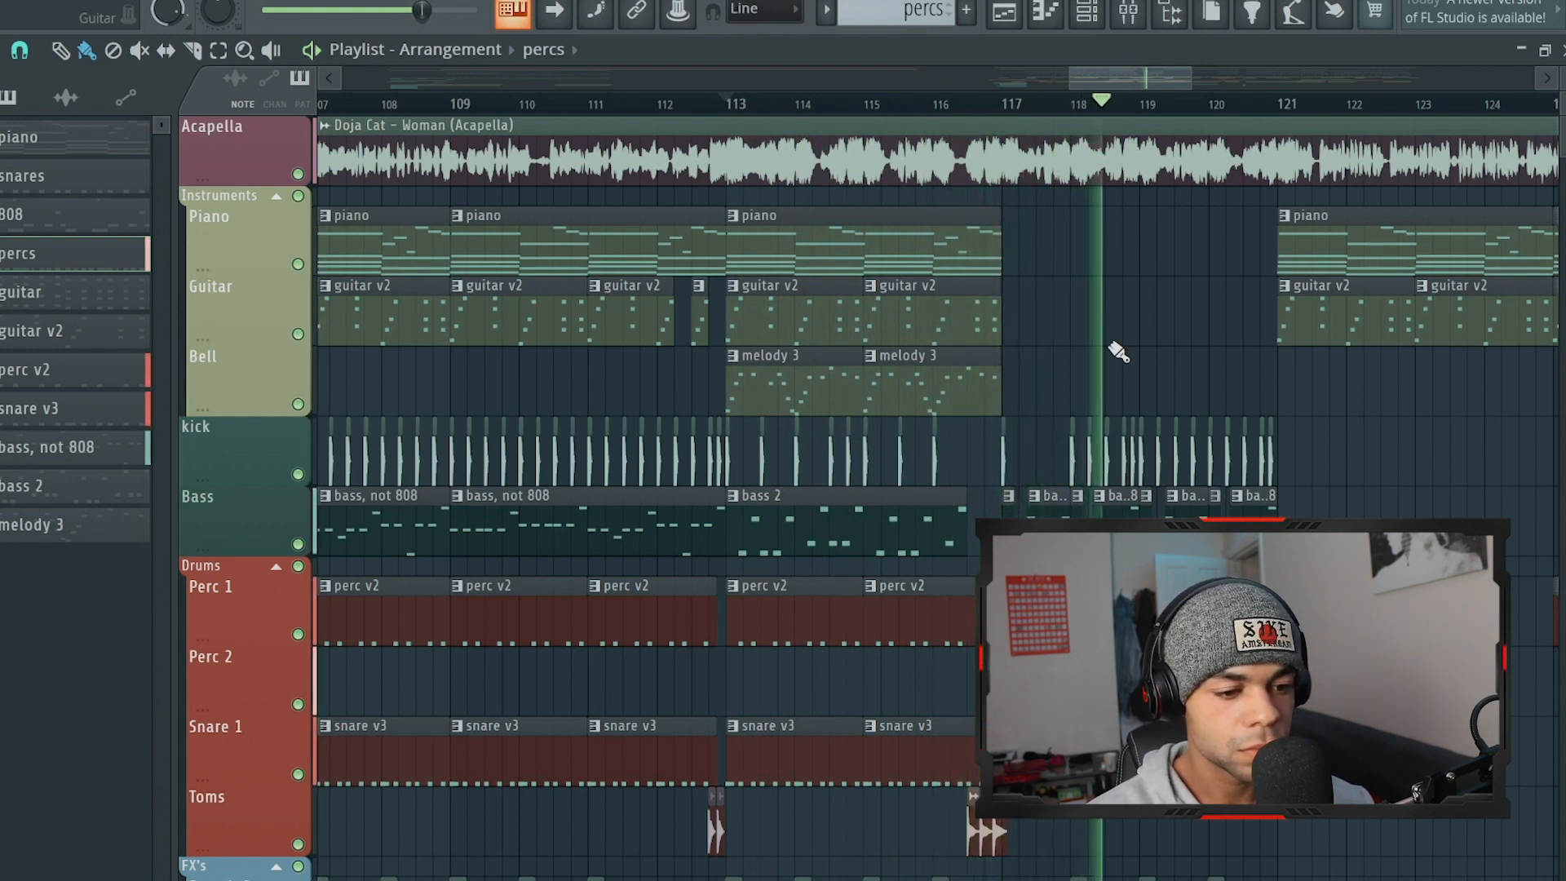
{"action": "scroll", "coordinate": [1118, 353], "scroll_direction": "down", "scroll_amount": 3}
{"action": "scroll", "coordinate": [1110, 349], "scroll_direction": "up", "scroll_amount": 4}
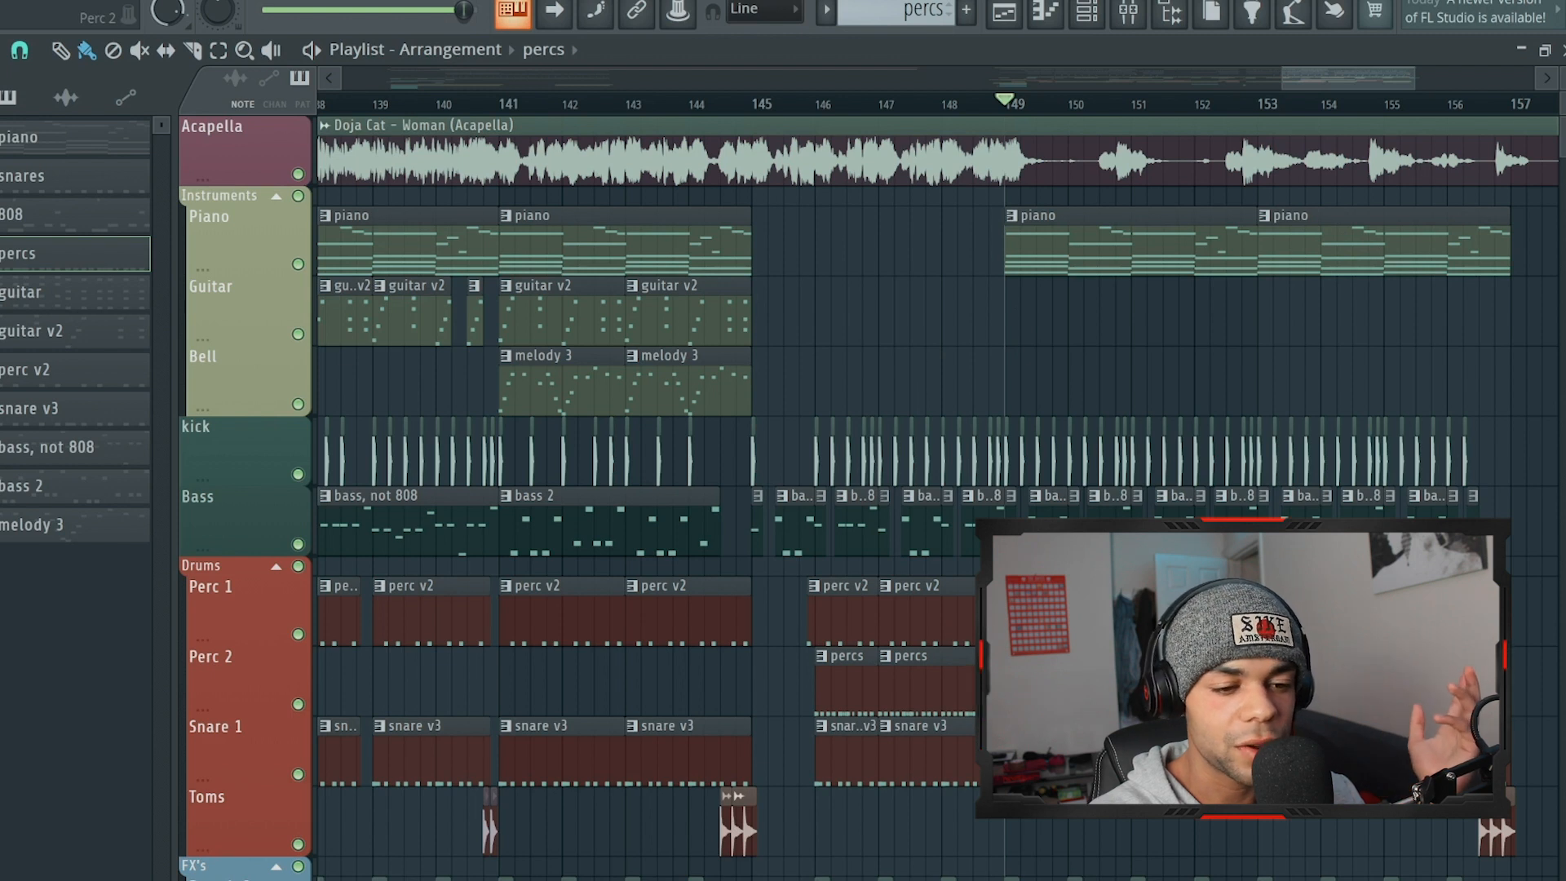
Play the final section from bar 149 and examine its instrument, drum and FX tracks during playback.
{"action": "scroll", "coordinate": [1101, 682], "scroll_direction": "right", "scroll_amount": 2}
{"action": "scroll", "coordinate": [1067, 119], "scroll_direction": "right", "scroll_amount": 2}
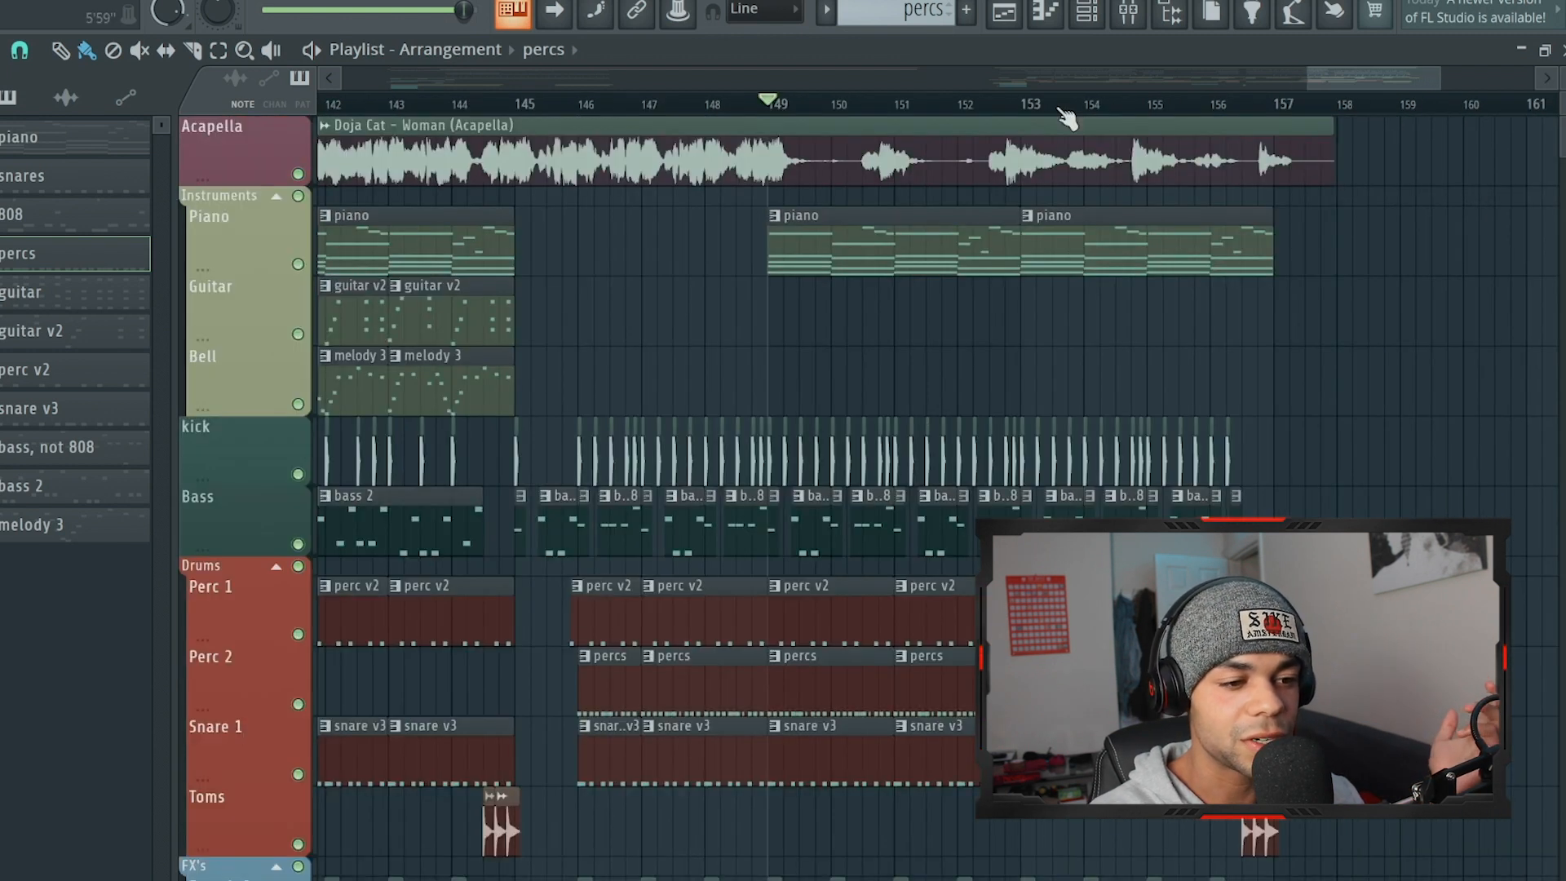
{"action": "key", "text": "space"}
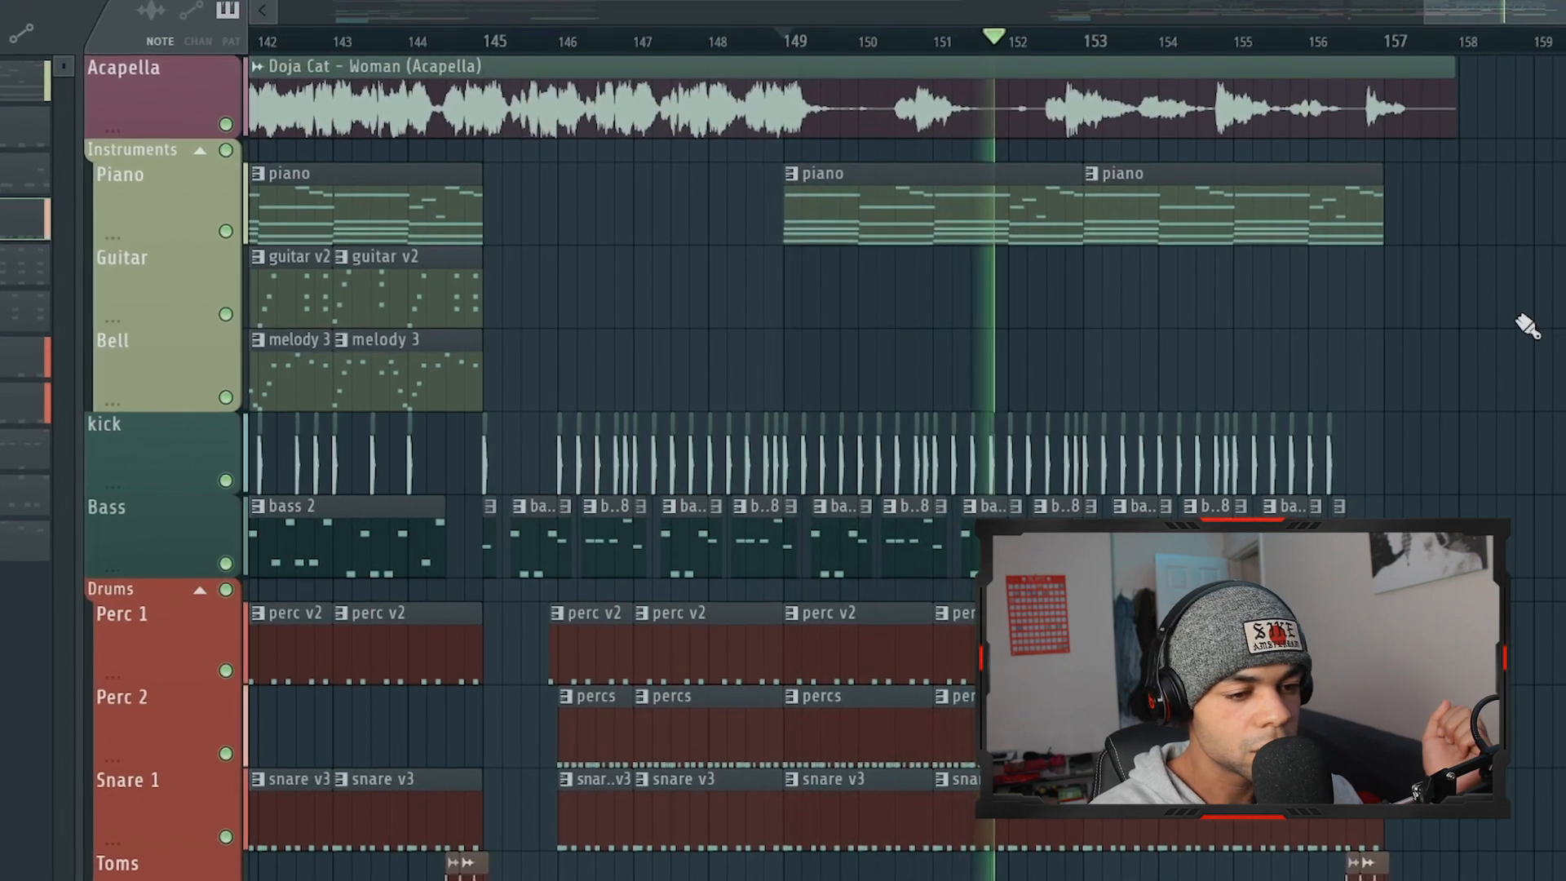
{"action": "scroll", "coordinate": [1517, 327], "scroll_direction": "down", "scroll_amount": 1}
{"action": "scroll", "coordinate": [1554, 320], "scroll_direction": "down", "scroll_amount": 2}
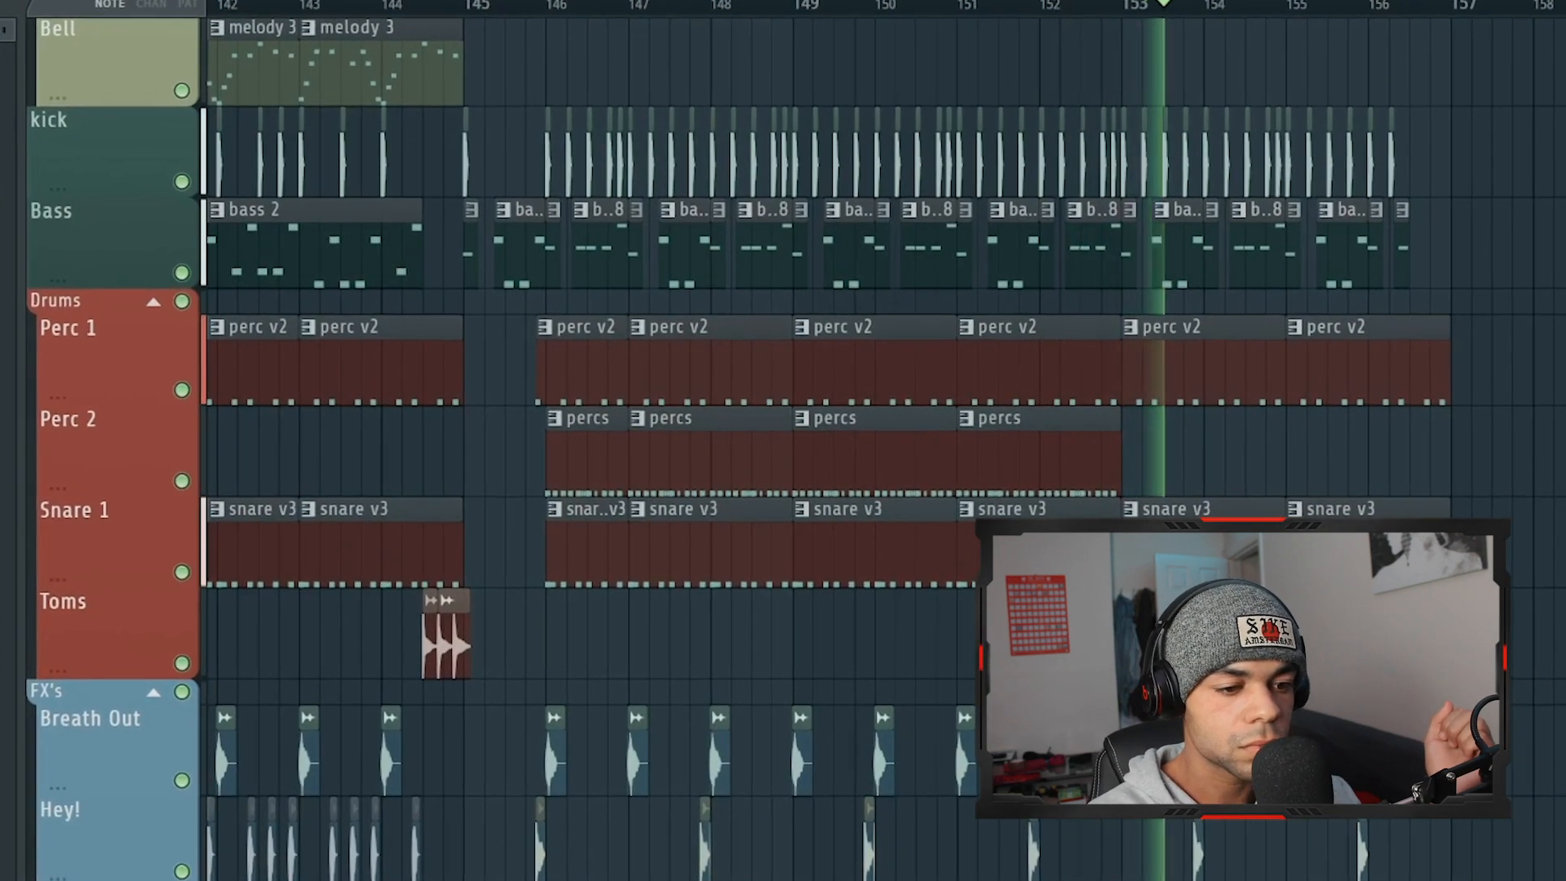
{"action": "scroll", "coordinate": [885, 440], "scroll_direction": "down", "scroll_amount": 9}
{"action": "scroll", "coordinate": [885, 440], "scroll_direction": "up", "scroll_amount": 7}
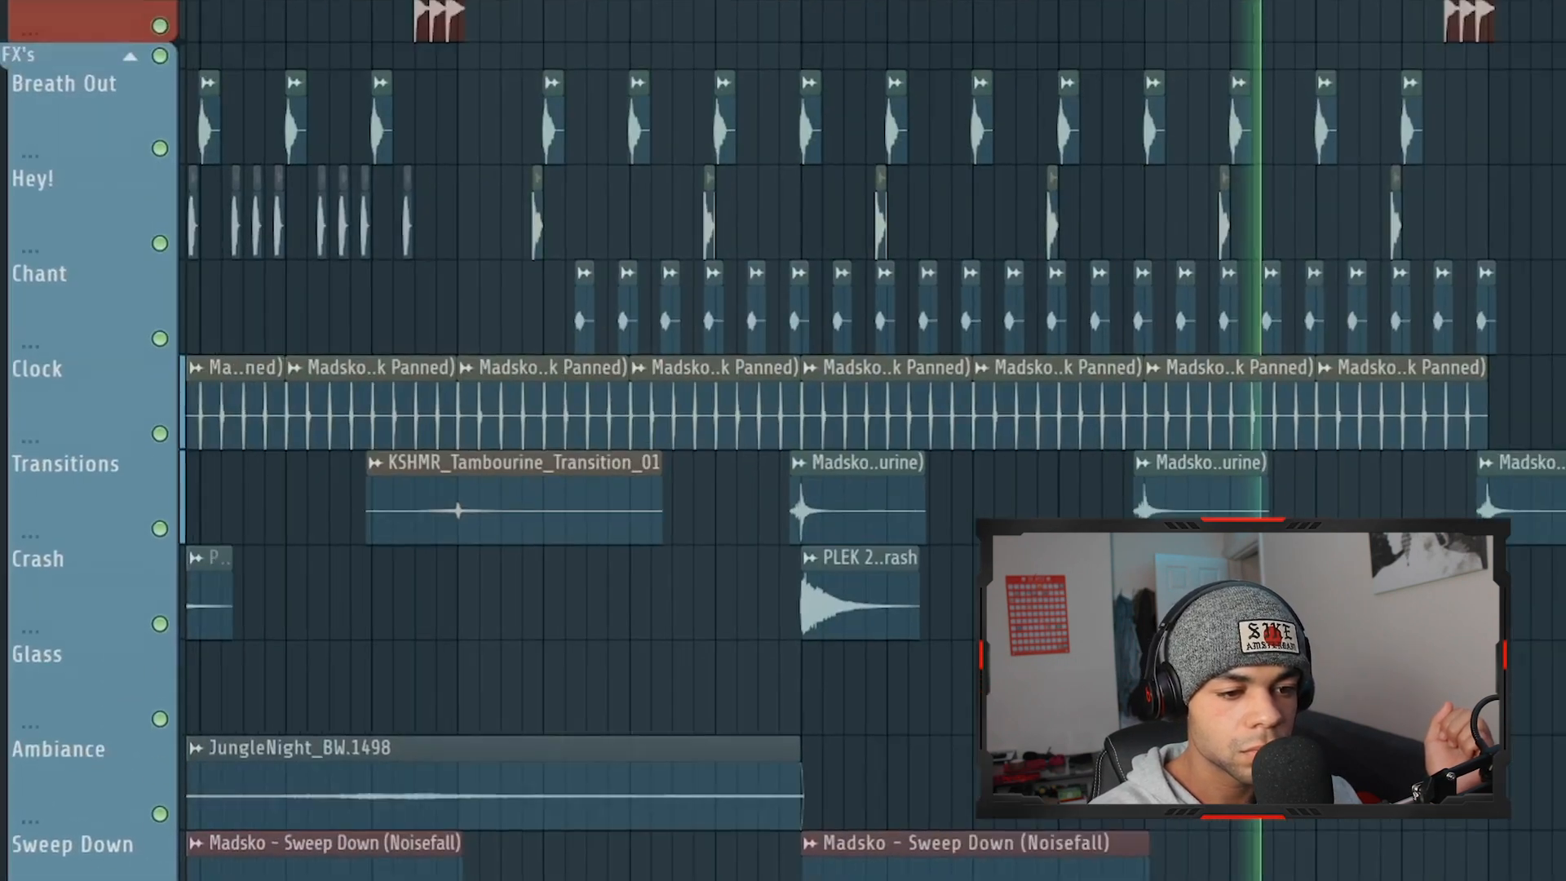
{"action": "scroll", "coordinate": [885, 440], "scroll_direction": "up", "scroll_amount": 4}
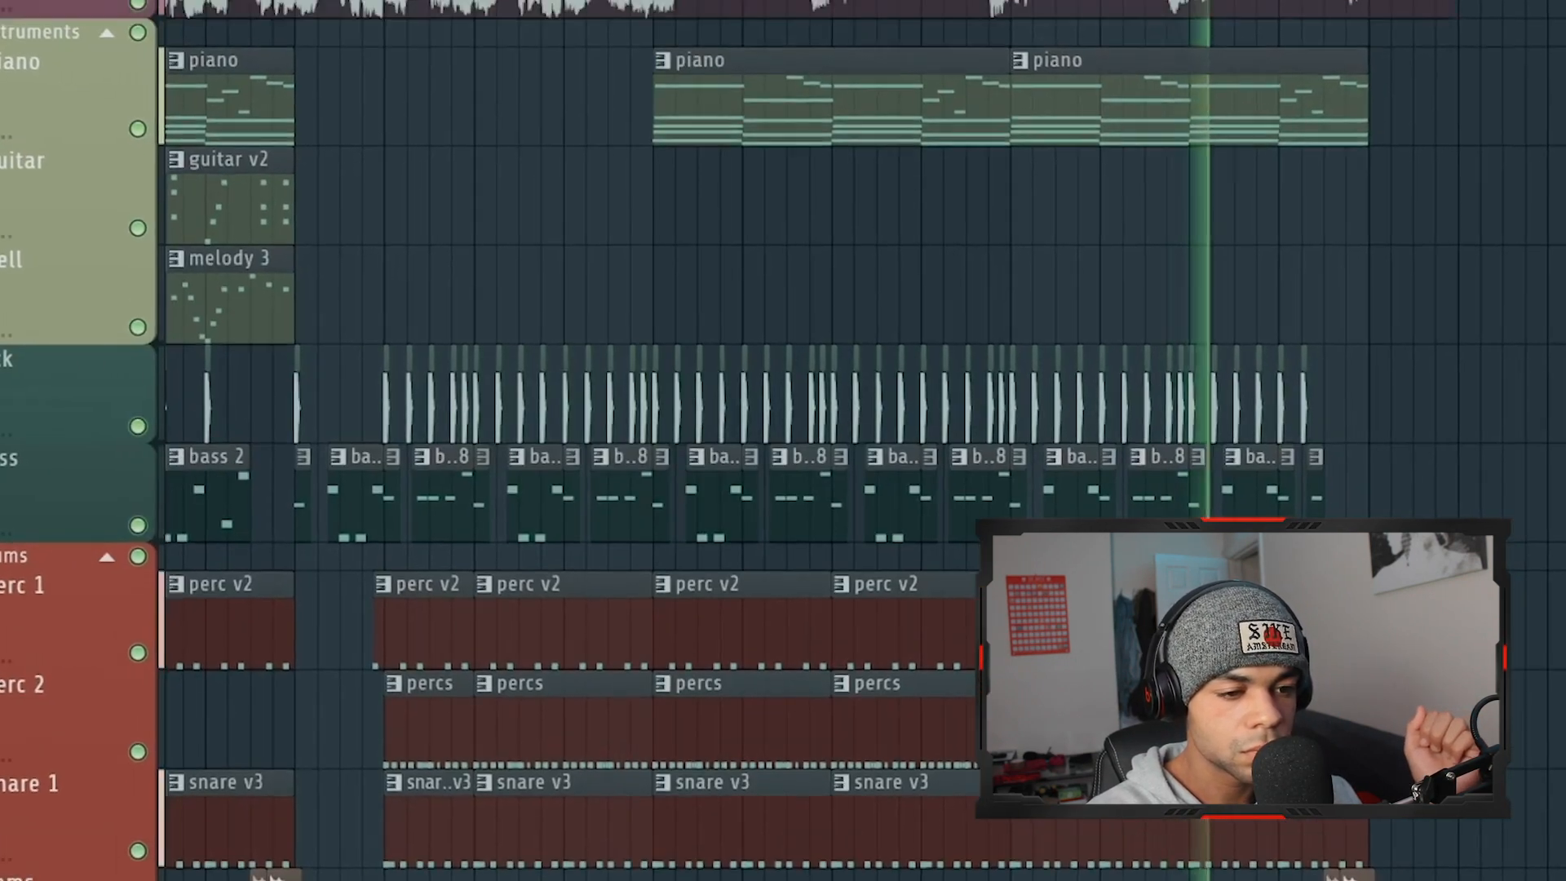